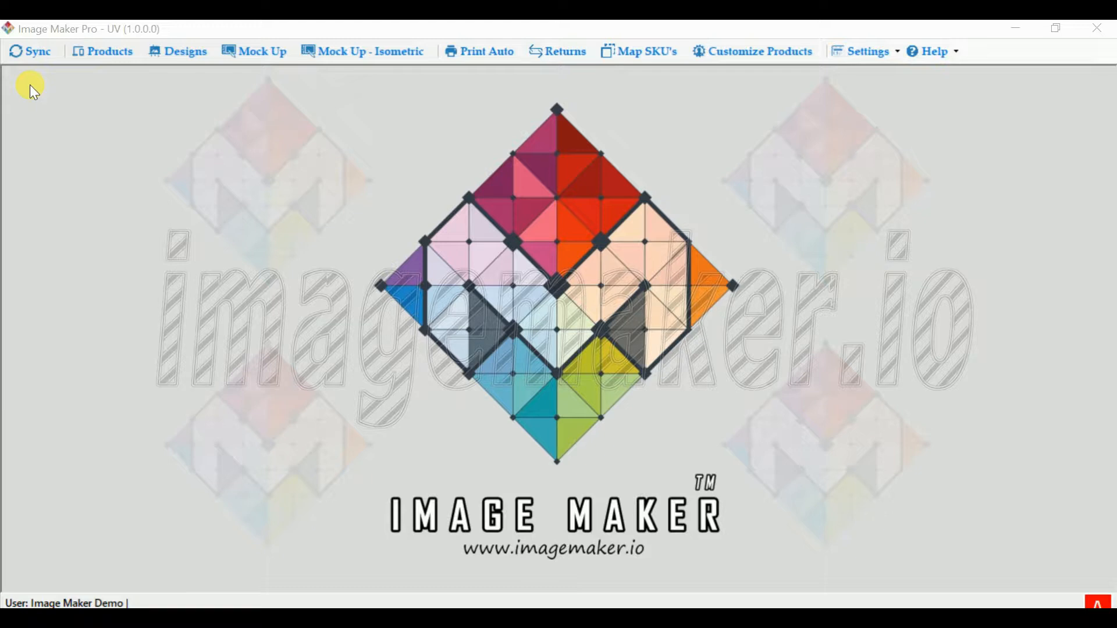
- Set up a product sync for the Transparent Covers type with the Apple and OnePlus categories
{"action": "left_click", "coordinate": [18, 53]}
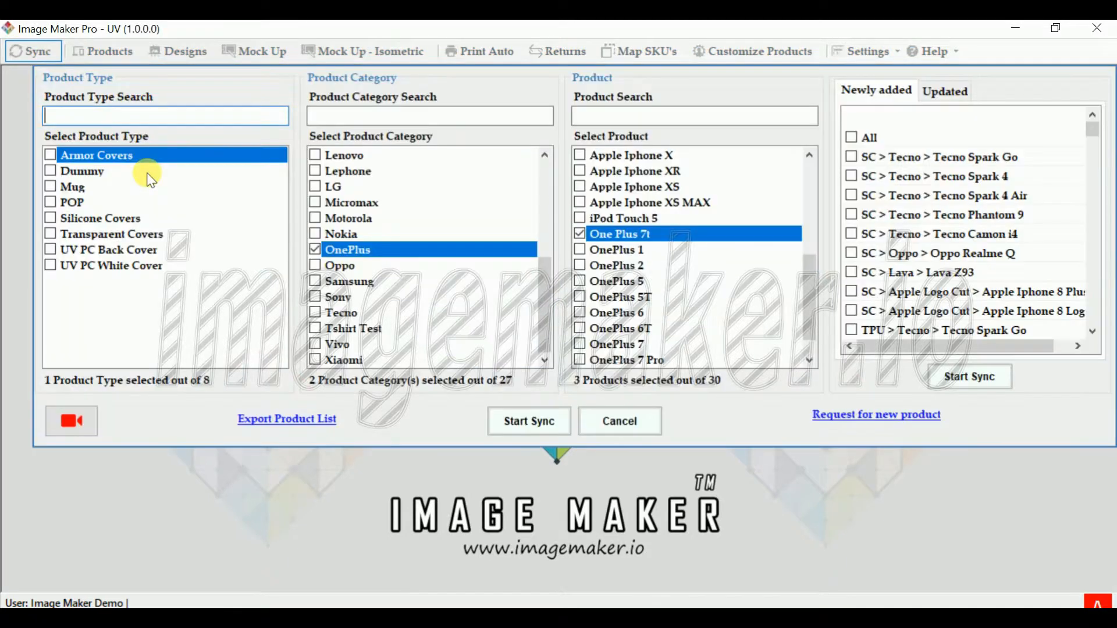
{"action": "left_click", "coordinate": [126, 237]}
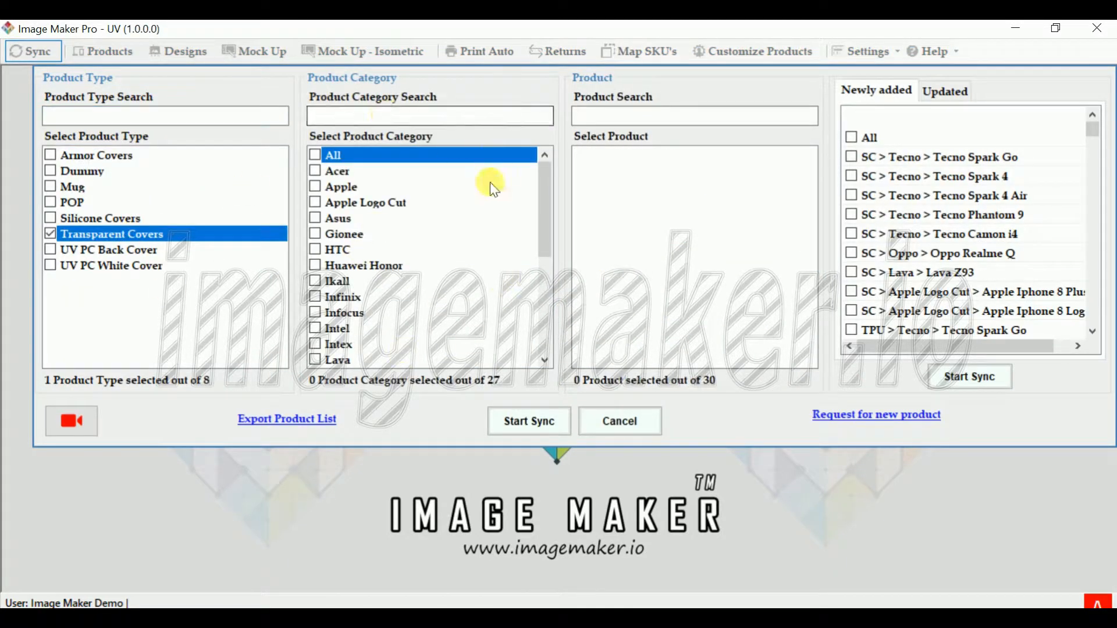
{"action": "left_click_drag", "start_coordinate": [537, 183], "coordinate": [543, 154]}
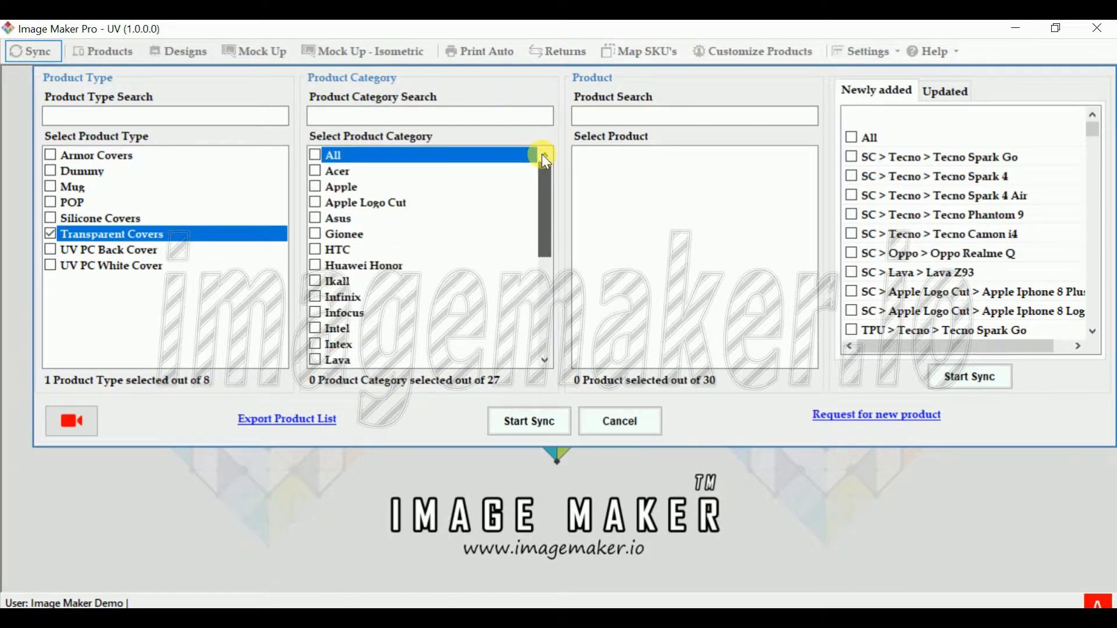
{"action": "left_click", "coordinate": [361, 187]}
{"action": "left_click_drag", "start_coordinate": [540, 268], "coordinate": [538, 326]}
{"action": "left_click", "coordinate": [361, 253]}
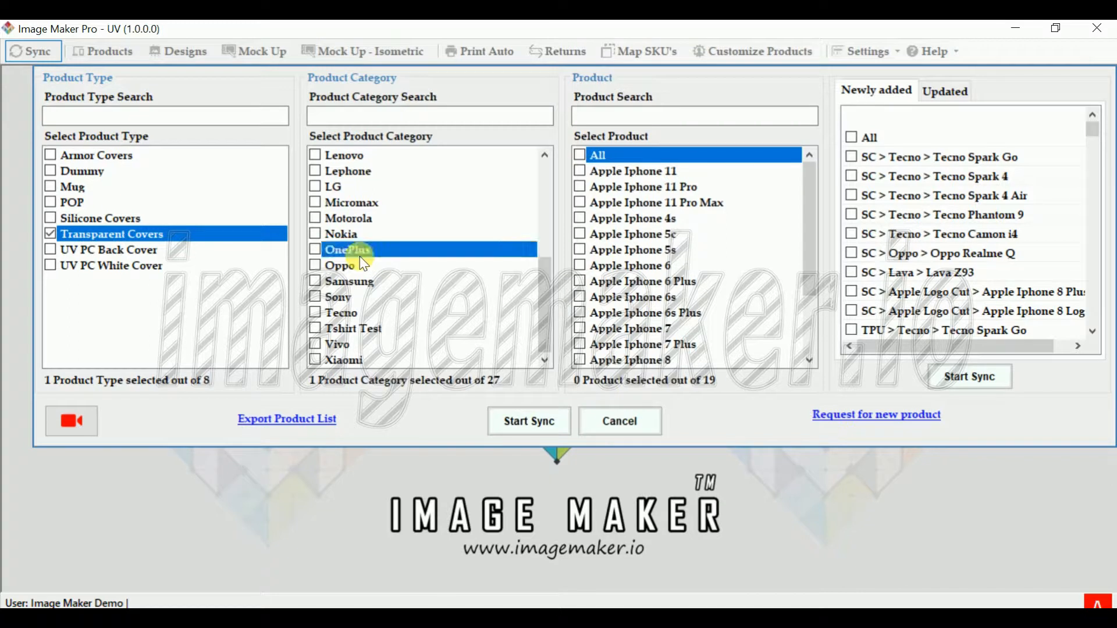
{"action": "left_click", "coordinate": [359, 256]}
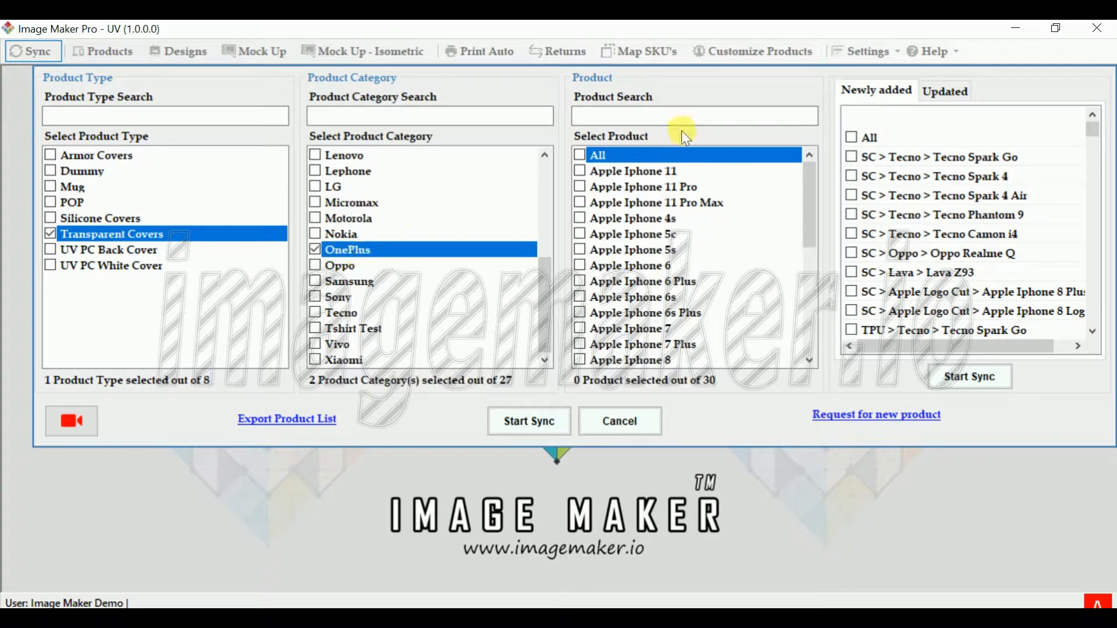
- Sync the products Apple Iphone 11, Apple Iphone 11 Pro and One Plus 7t
{"action": "left_click", "coordinate": [645, 172]}
{"action": "left_click", "coordinate": [647, 189]}
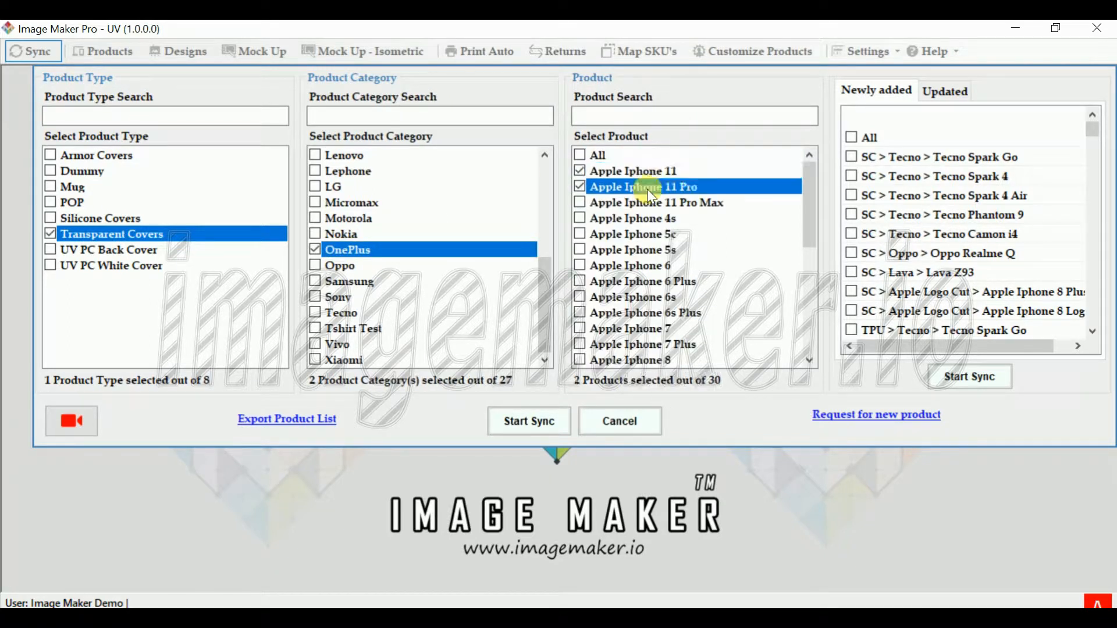
{"action": "left_click_drag", "start_coordinate": [822, 228], "coordinate": [808, 333]}
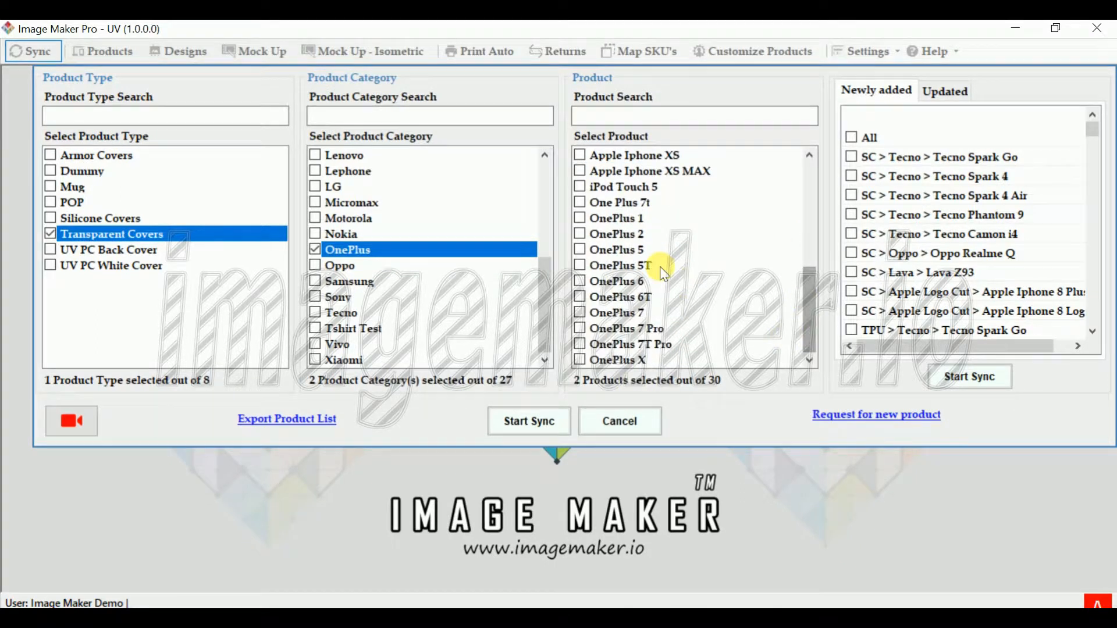
{"action": "left_click", "coordinate": [628, 209]}
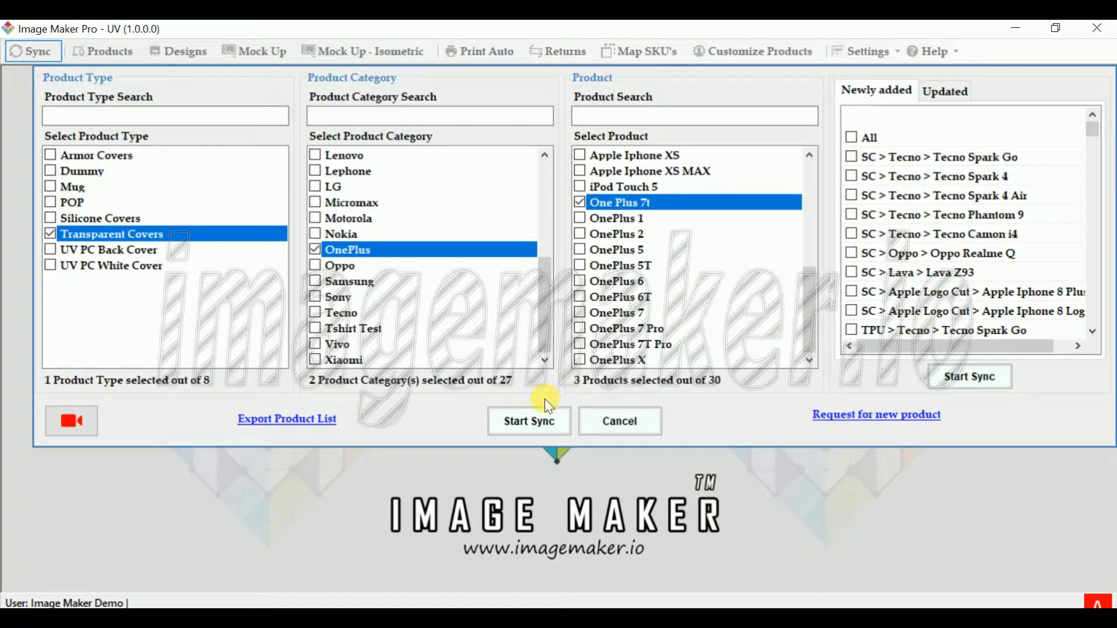
{"action": "left_click", "coordinate": [540, 417]}
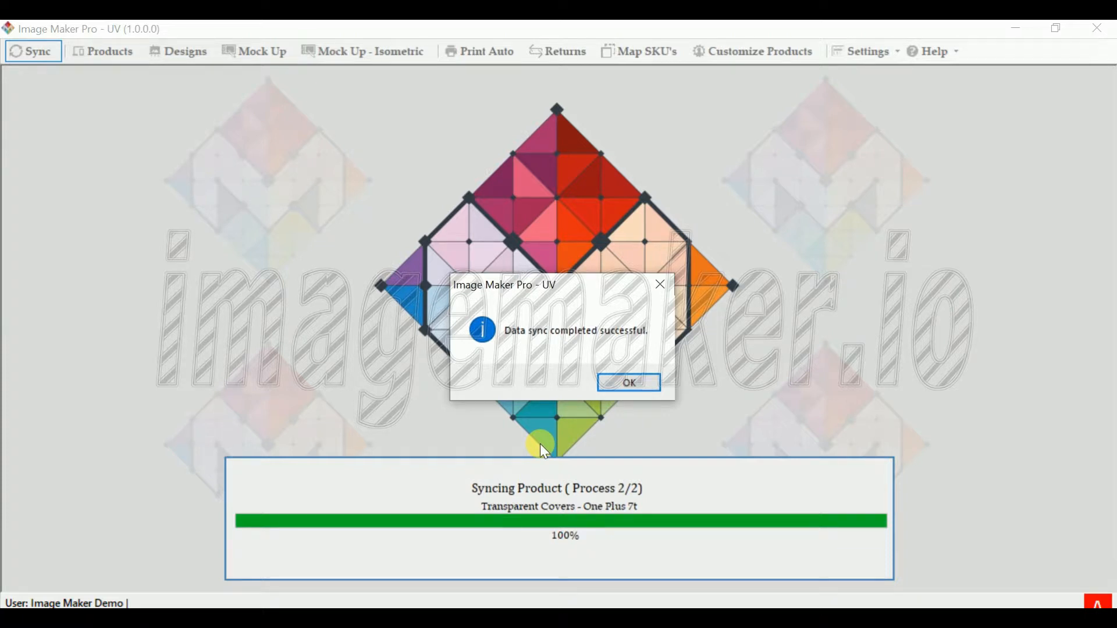
{"action": "key", "text": "Return"}
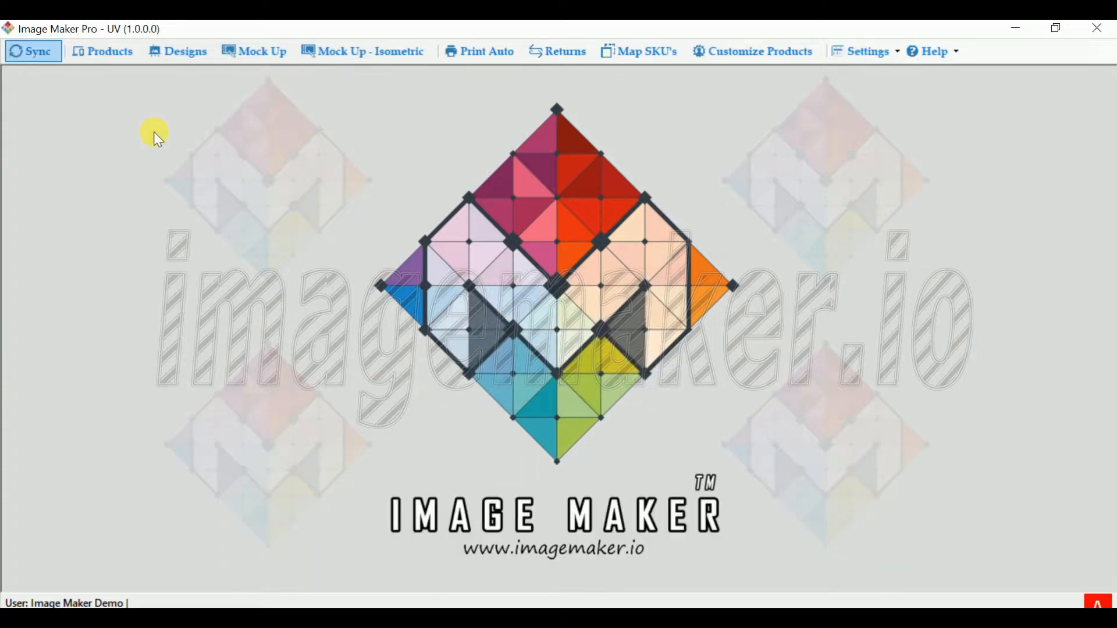
- Change the One Plus 7t product's code to OP7T, save the record and close the products list
{"action": "left_click", "coordinate": [118, 56]}
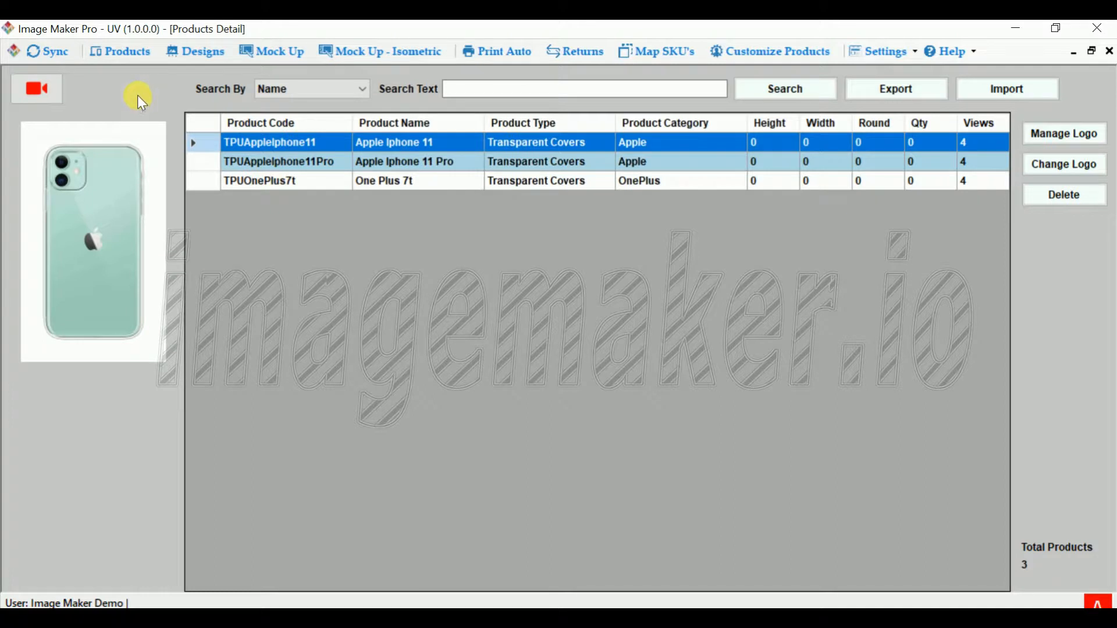
{"action": "left_click", "coordinate": [297, 186]}
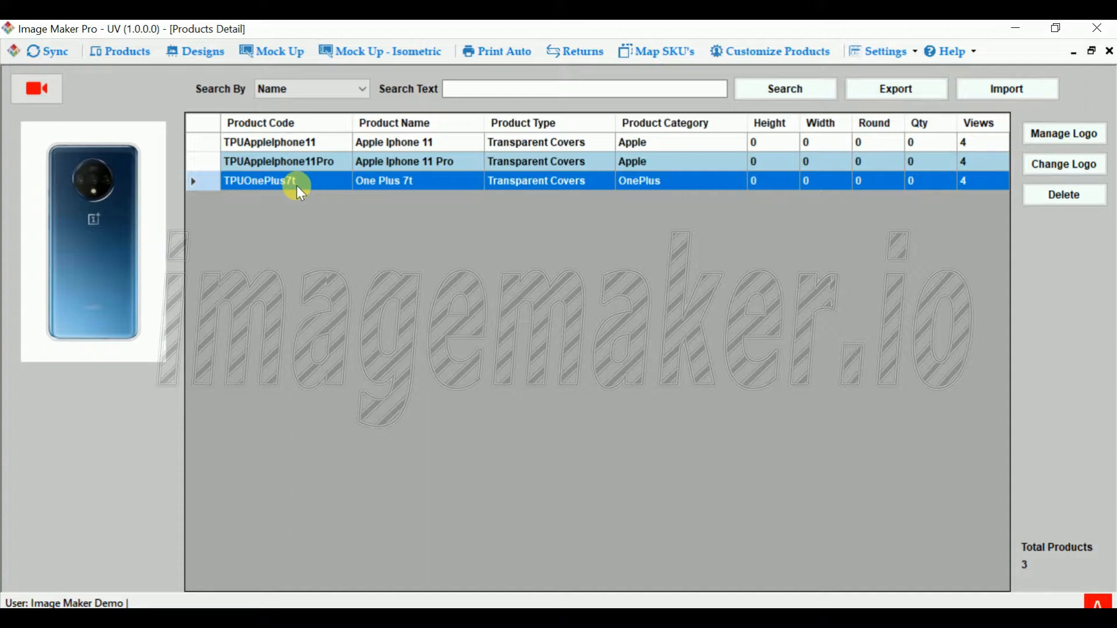
{"action": "double_click", "coordinate": [297, 186]}
{"action": "left_click_drag", "start_coordinate": [389, 174], "coordinate": [177, 220]}
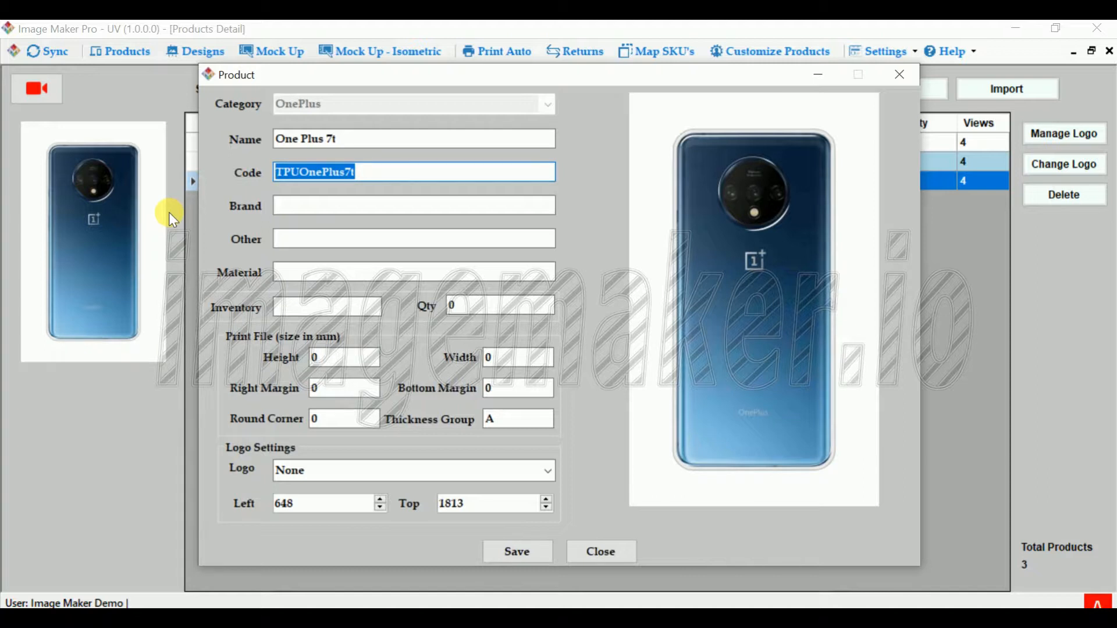
{"action": "key", "text": "BackSpace"}
{"action": "type", "text": "OP7T"}
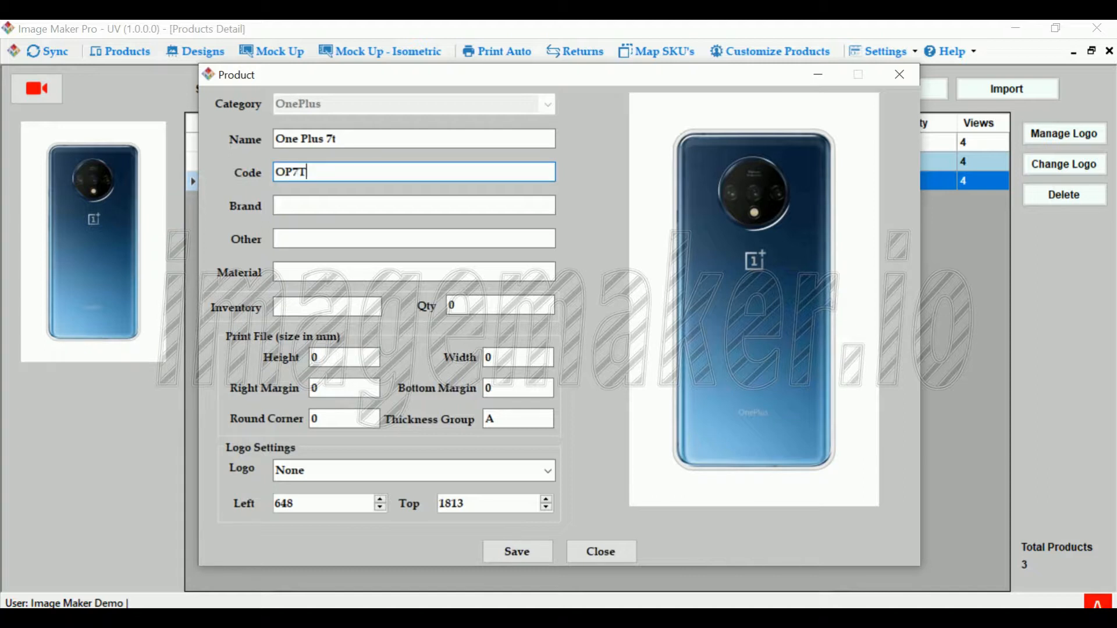
{"action": "left_click_drag", "start_coordinate": [336, 180], "coordinate": [262, 174]}
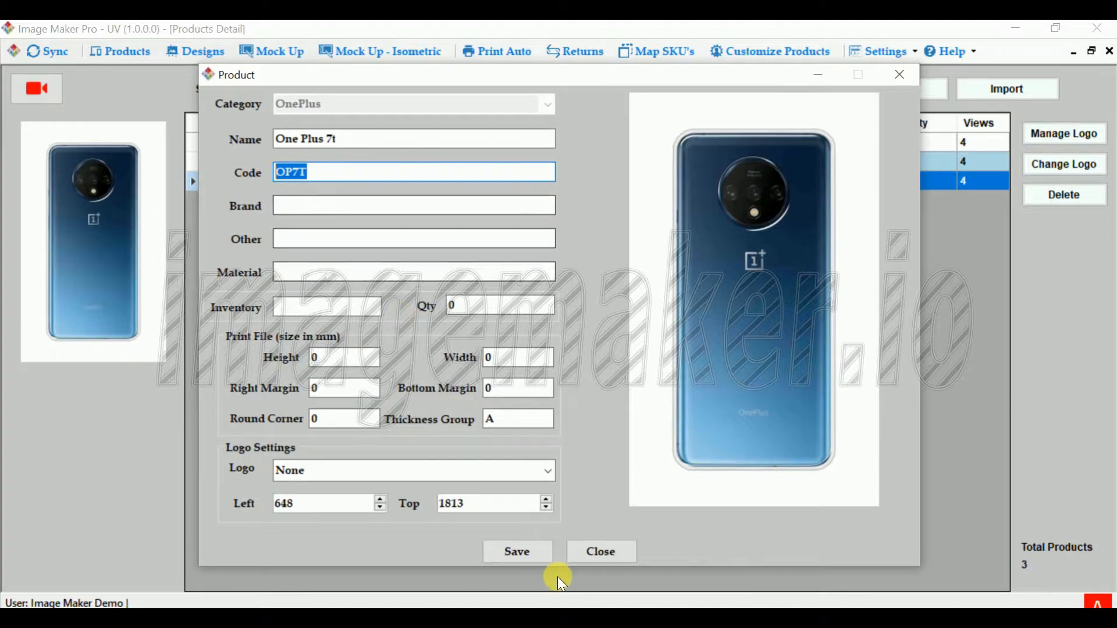
{"action": "left_click", "coordinate": [518, 558]}
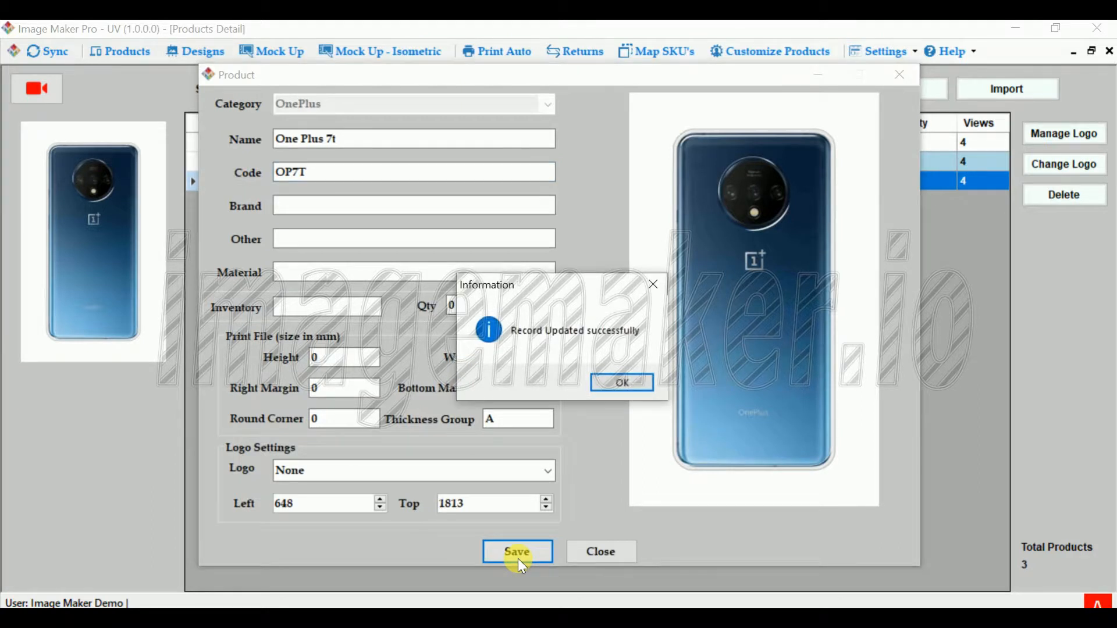
{"action": "key", "text": "Return"}
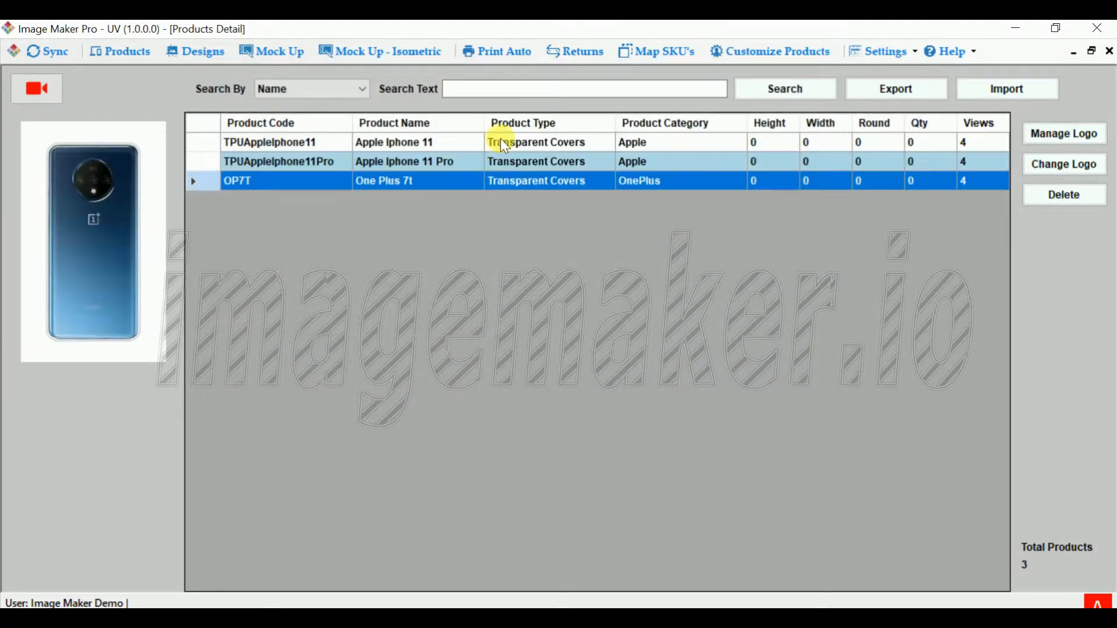
{"action": "left_click", "coordinate": [1109, 51]}
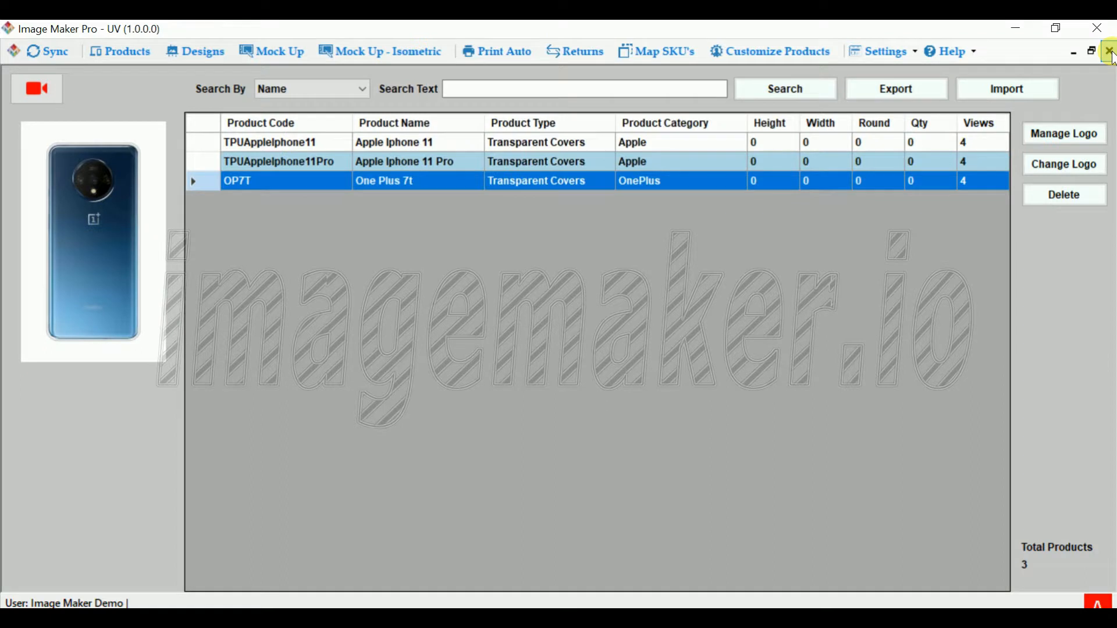
- Begin adding a design and create a design category named XYZ DESIGNS
{"action": "left_click", "coordinate": [159, 58]}
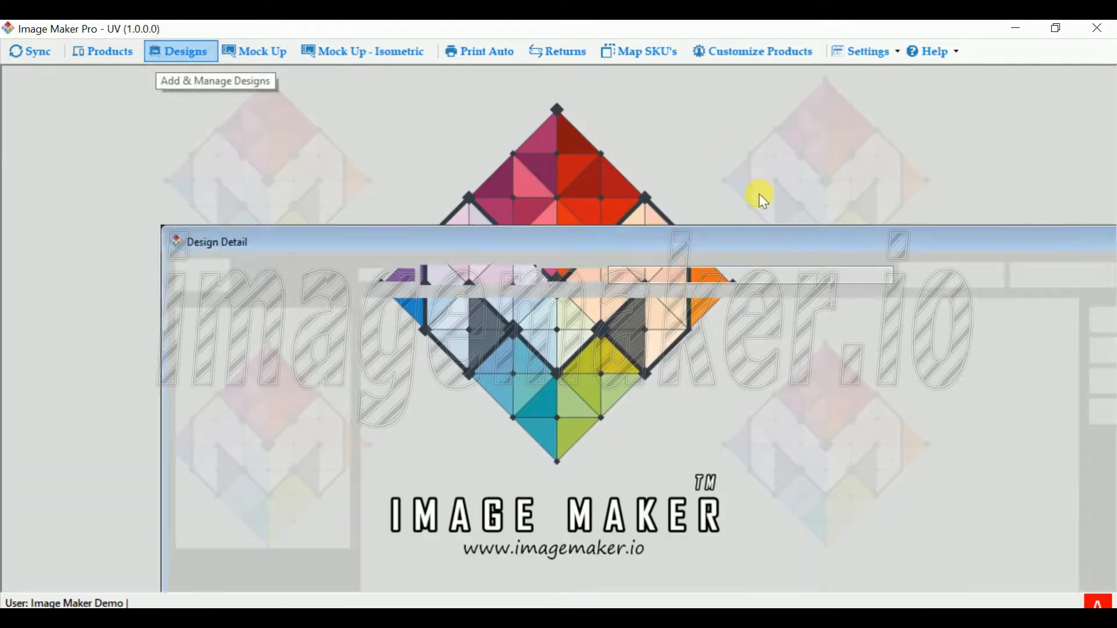
{"action": "left_click", "coordinate": [1043, 137]}
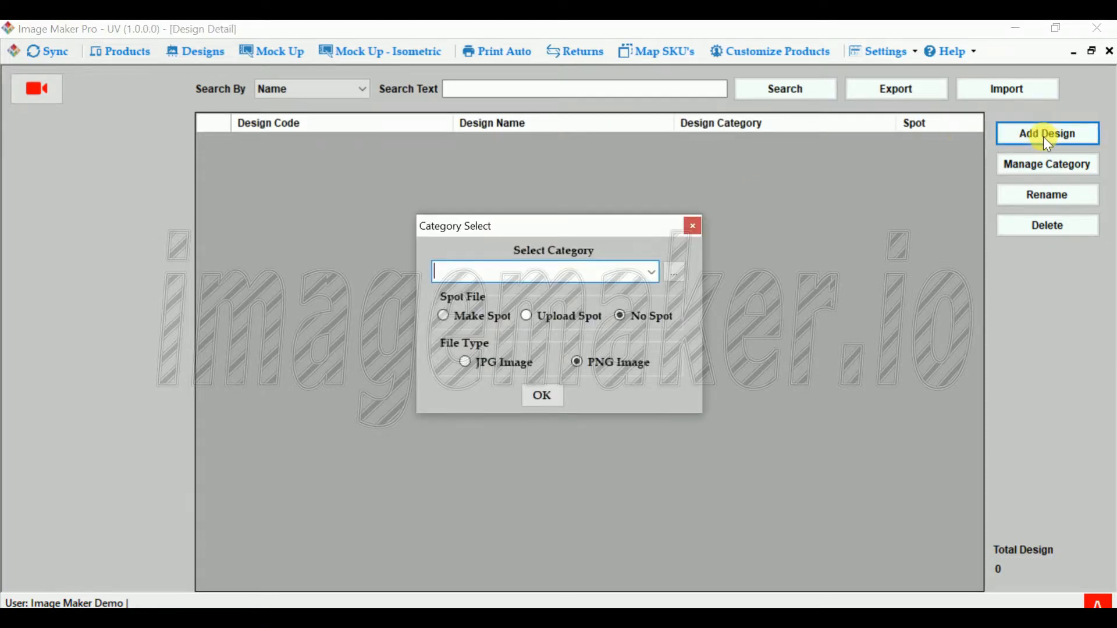
{"action": "left_click", "coordinate": [678, 273]}
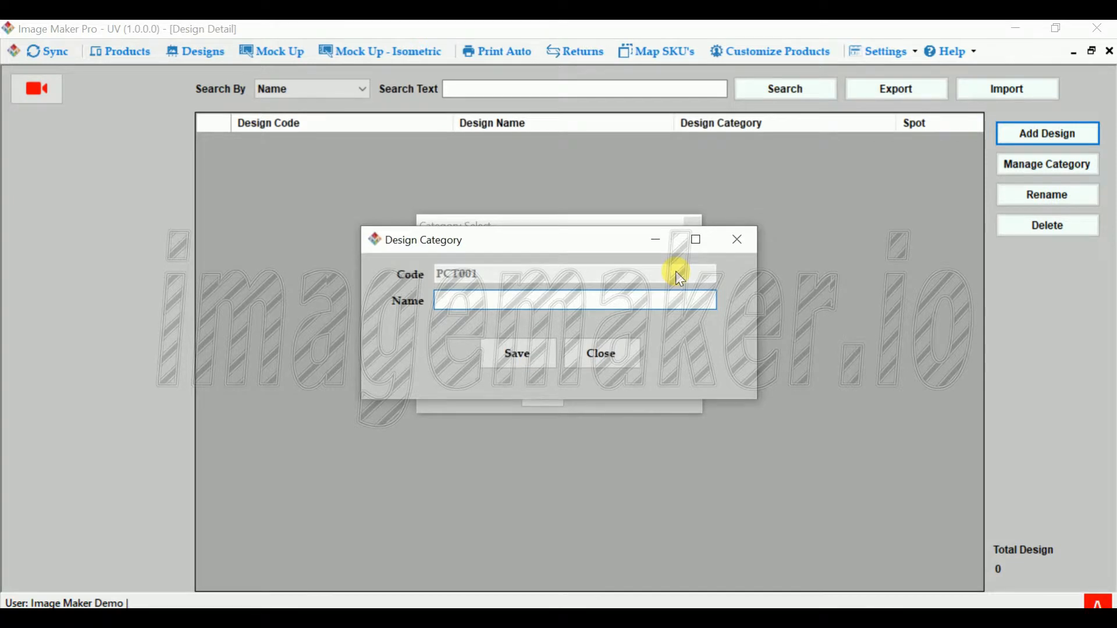
{"action": "type", "text": "XYZ"}
{"action": "type", "text": "DESIGNS"}
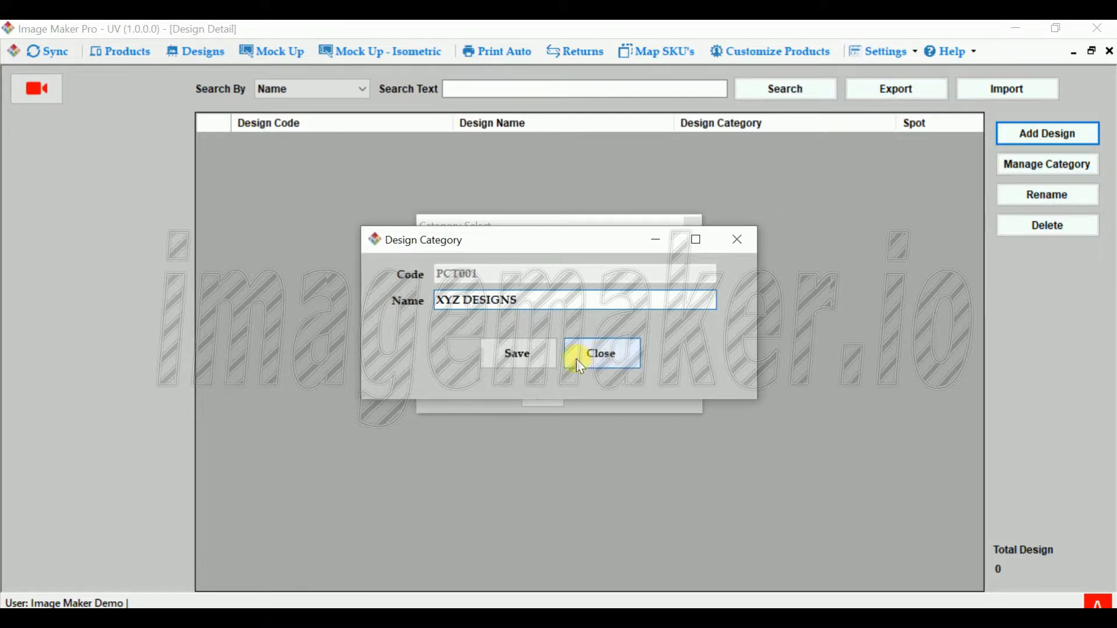
{"action": "left_click", "coordinate": [529, 356]}
{"action": "left_click", "coordinate": [605, 381]}
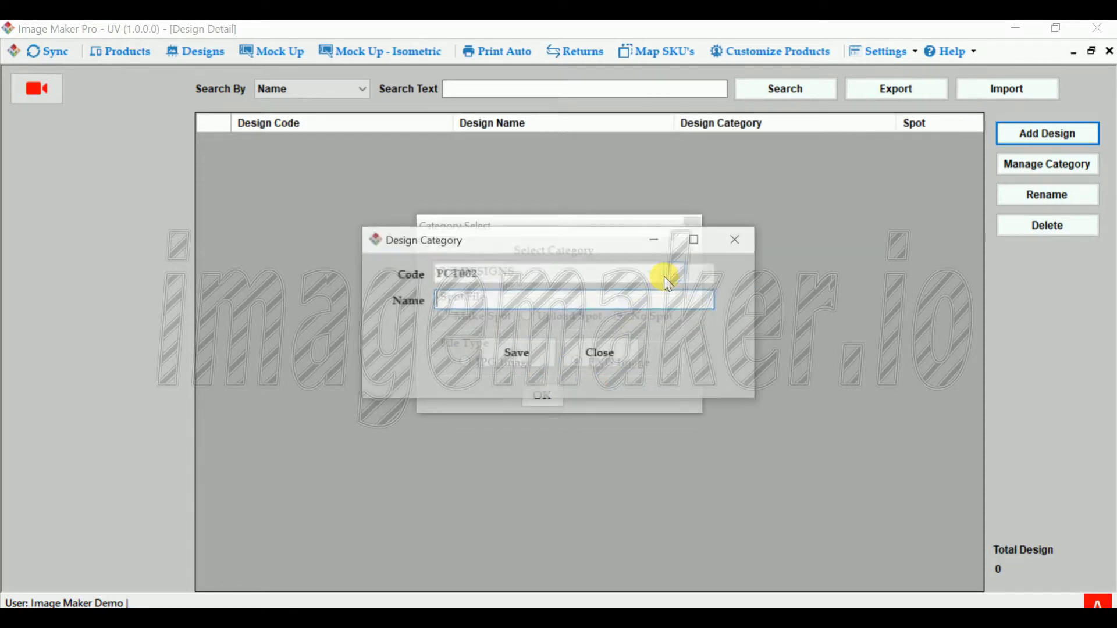
- Create a second design category named Transparent Designs
{"action": "type", "text": "Transpare"}
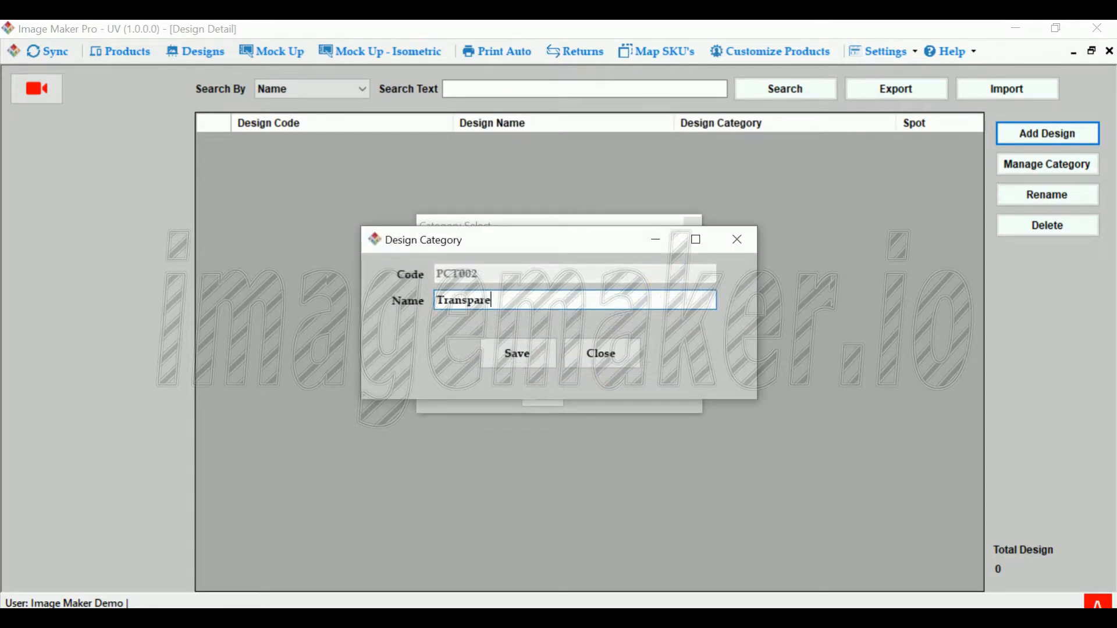
{"action": "type", "text": "nt Designs"}
{"action": "key", "text": "Tab"}
{"action": "key", "text": "Return"}
{"action": "key", "text": "Return"}
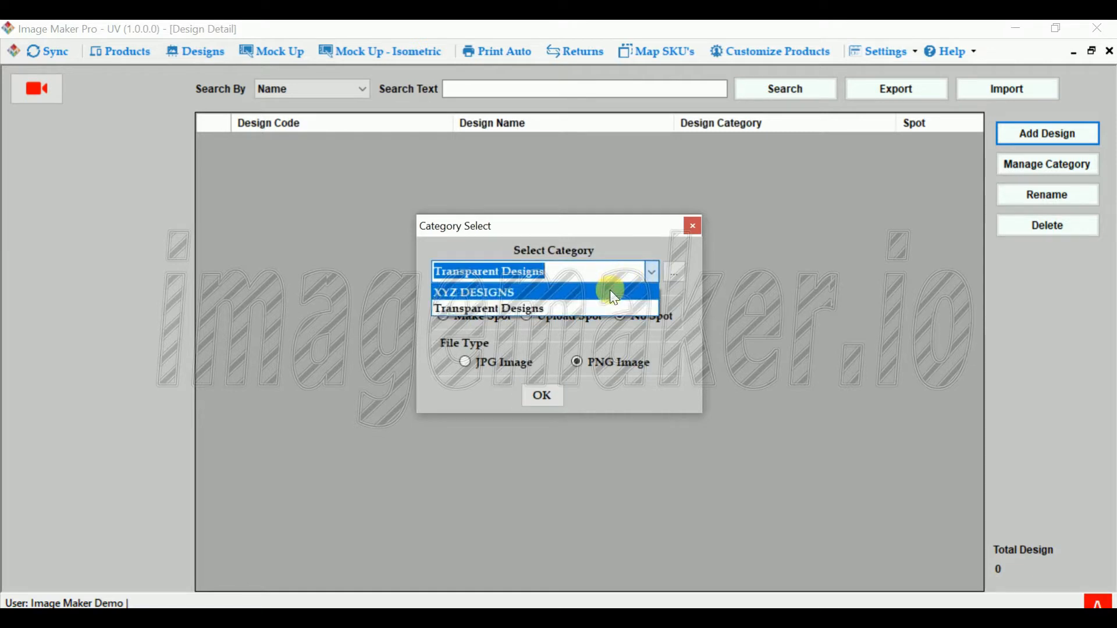
- Add the PNG files Designs011 to Designs020 from the Artwork for UV folder to the XYZ DESIGNS category
{"action": "left_click", "coordinate": [610, 291]}
{"action": "left_click", "coordinate": [541, 396]}
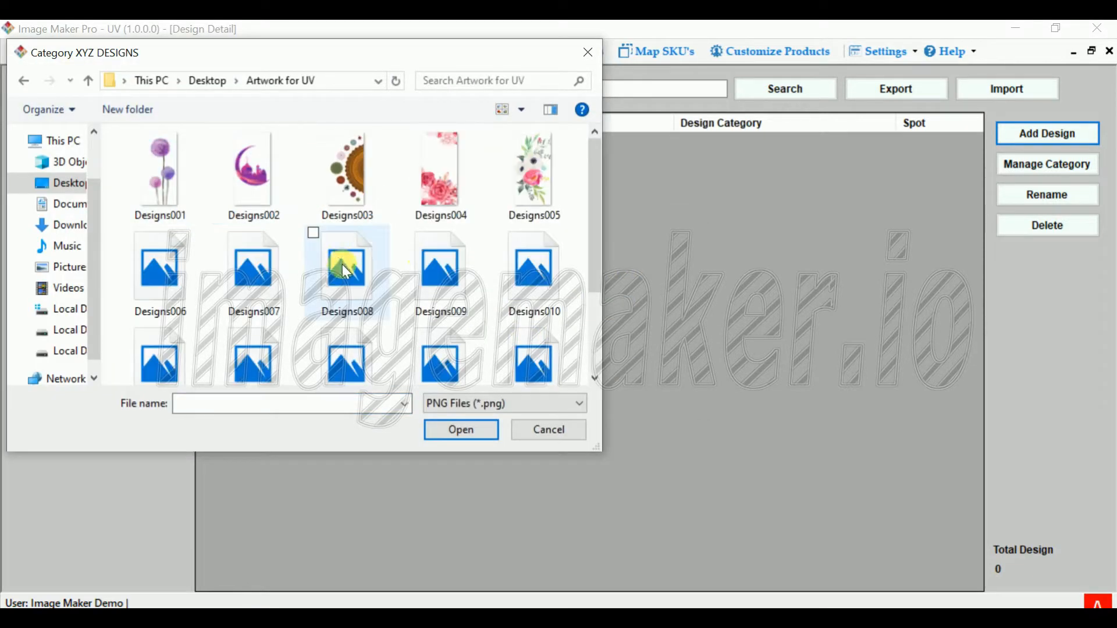
{"action": "left_click_drag", "start_coordinate": [589, 202], "coordinate": [569, 287]}
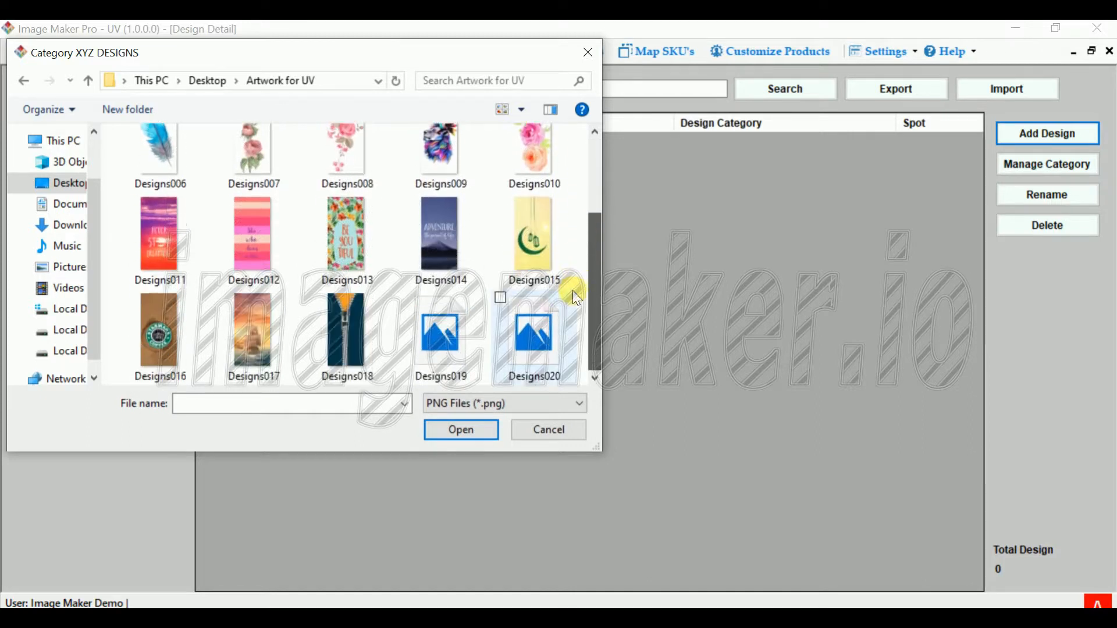
{"action": "left_click_drag", "start_coordinate": [114, 216], "coordinate": [570, 375]}
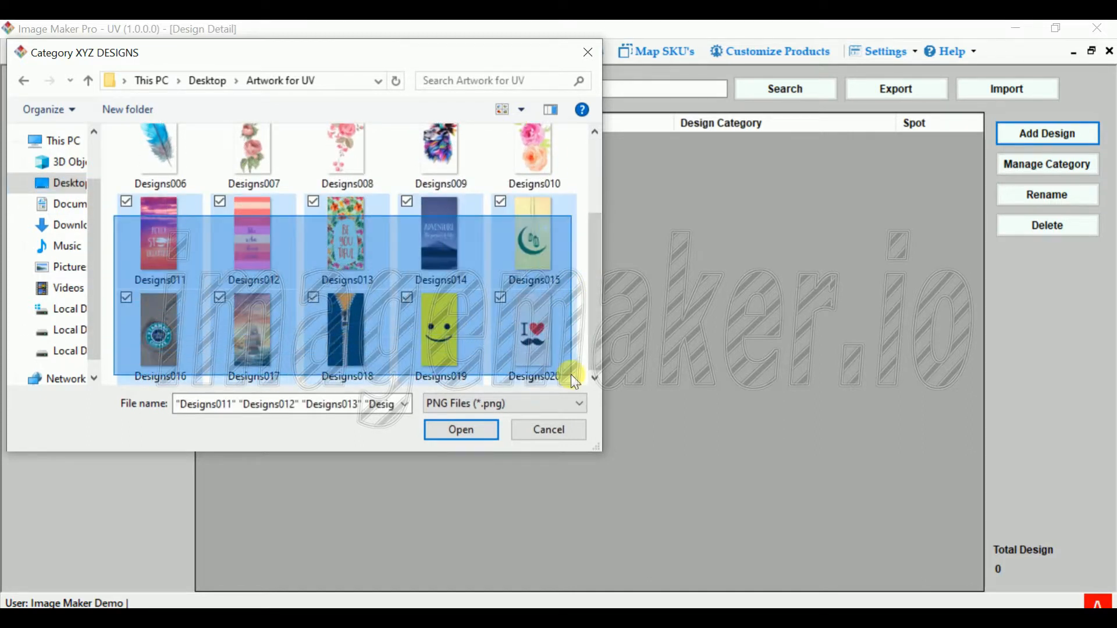
{"action": "key", "text": "Return"}
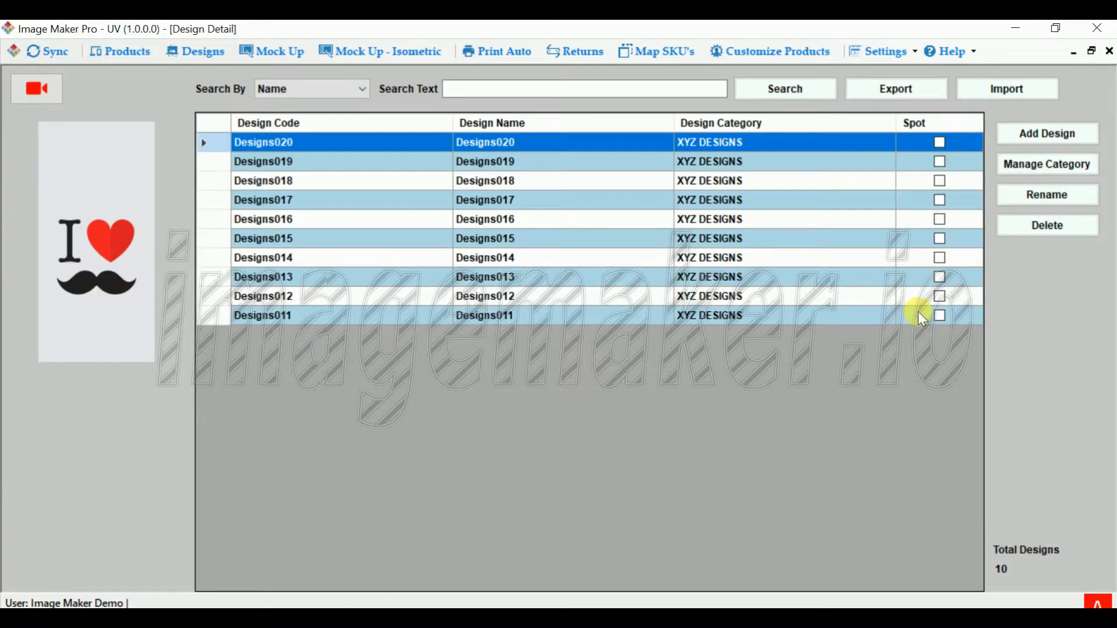
- Add the PNG files Designs001 to Designs010 to the Transparent Designs category
{"action": "left_click", "coordinate": [1040, 135]}
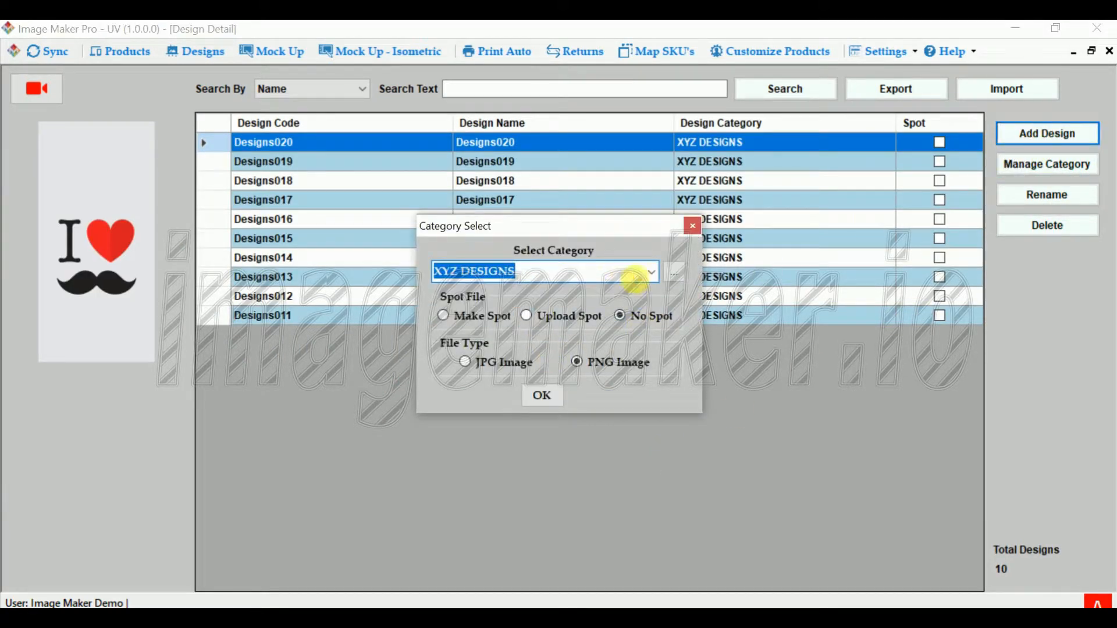
{"action": "left_click", "coordinate": [634, 279]}
{"action": "left_click", "coordinate": [627, 300]}
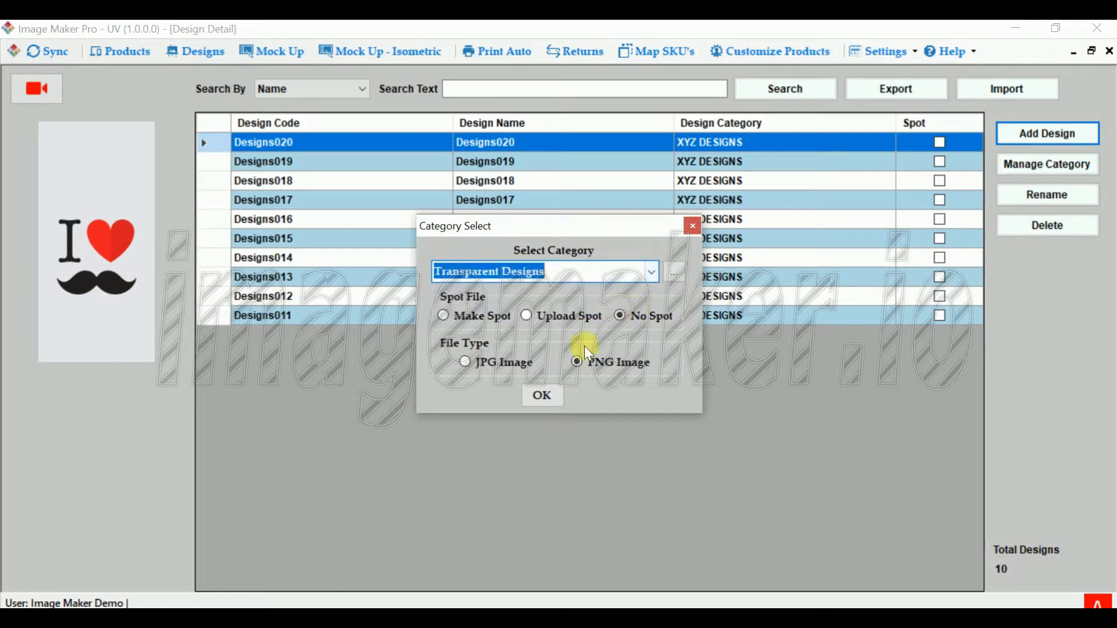
{"action": "left_click", "coordinate": [547, 395]}
{"action": "left_click_drag", "start_coordinate": [116, 155], "coordinate": [554, 274]}
{"action": "key", "text": "Return"}
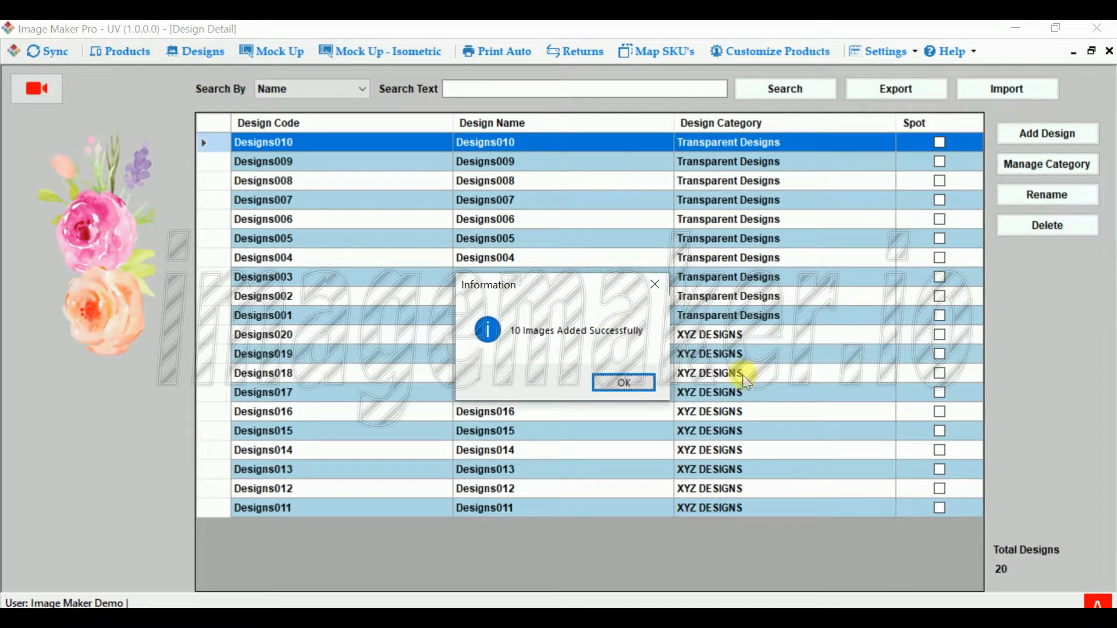
{"action": "left_click", "coordinate": [624, 383]}
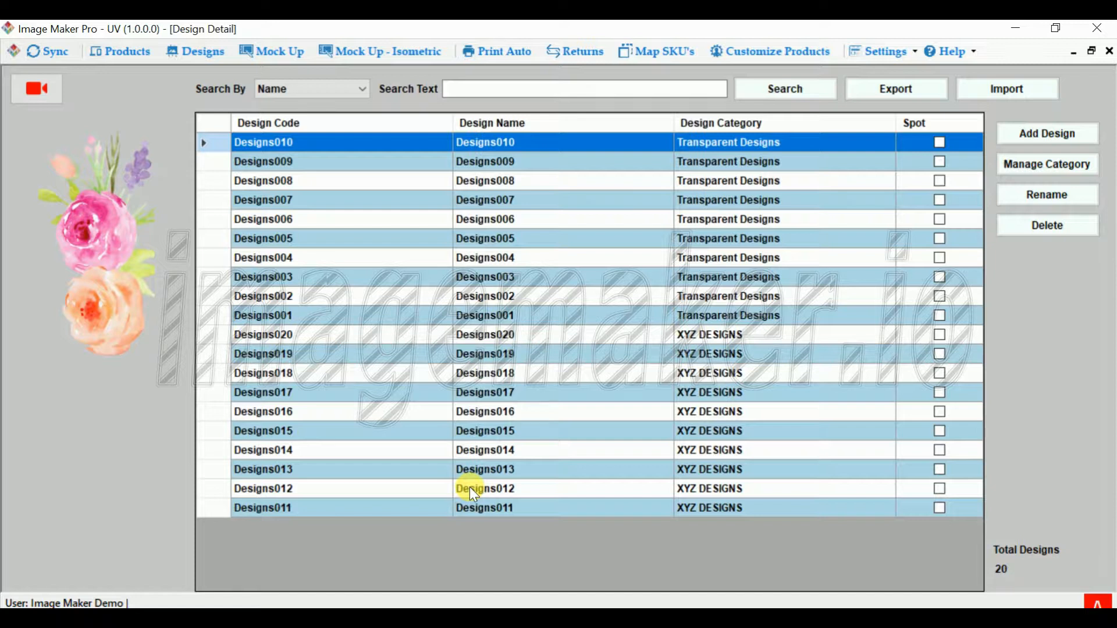
- Rename all designs with prefix Artwok and number range 001 applied to Code & Name, then close the design list
{"action": "key", "text": "ctrl+a"}
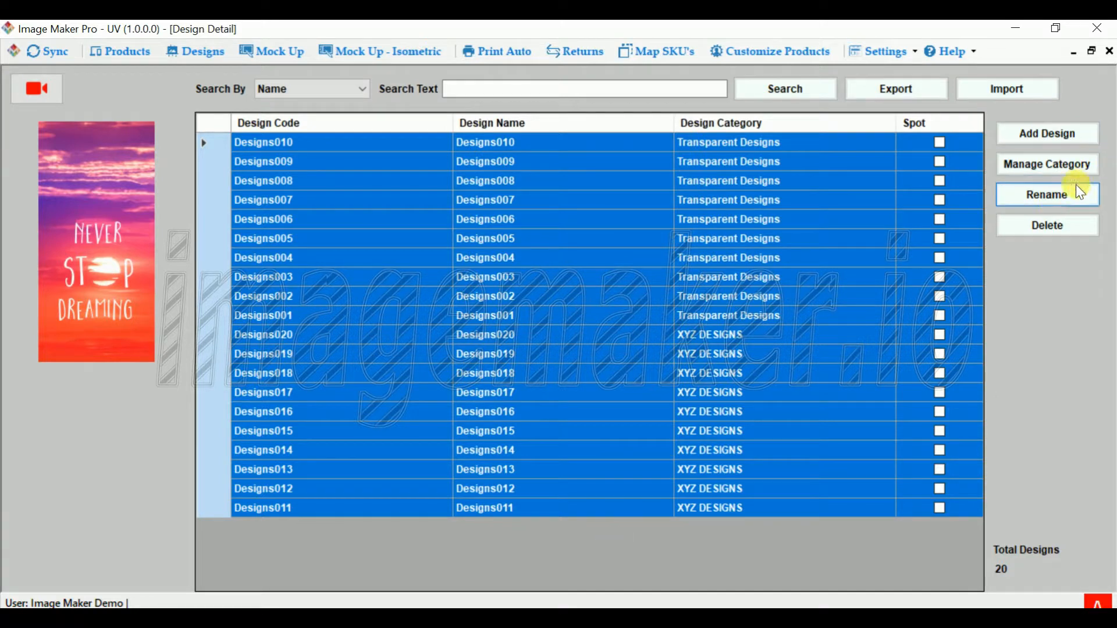
{"action": "left_click", "coordinate": [1057, 208]}
{"action": "type", "text": "a"}
{"action": "key", "text": "BackSpace"}
{"action": "type", "text": "Artwok"}
{"action": "key", "text": "Tab"}
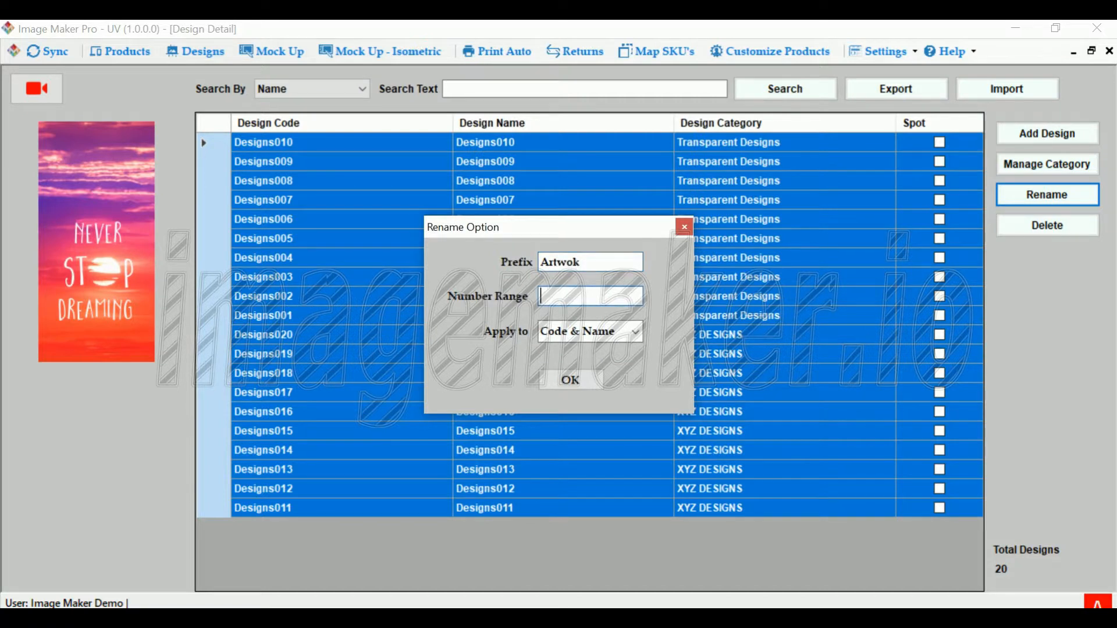
{"action": "type", "text": "001"}
{"action": "key", "text": "Tab"}
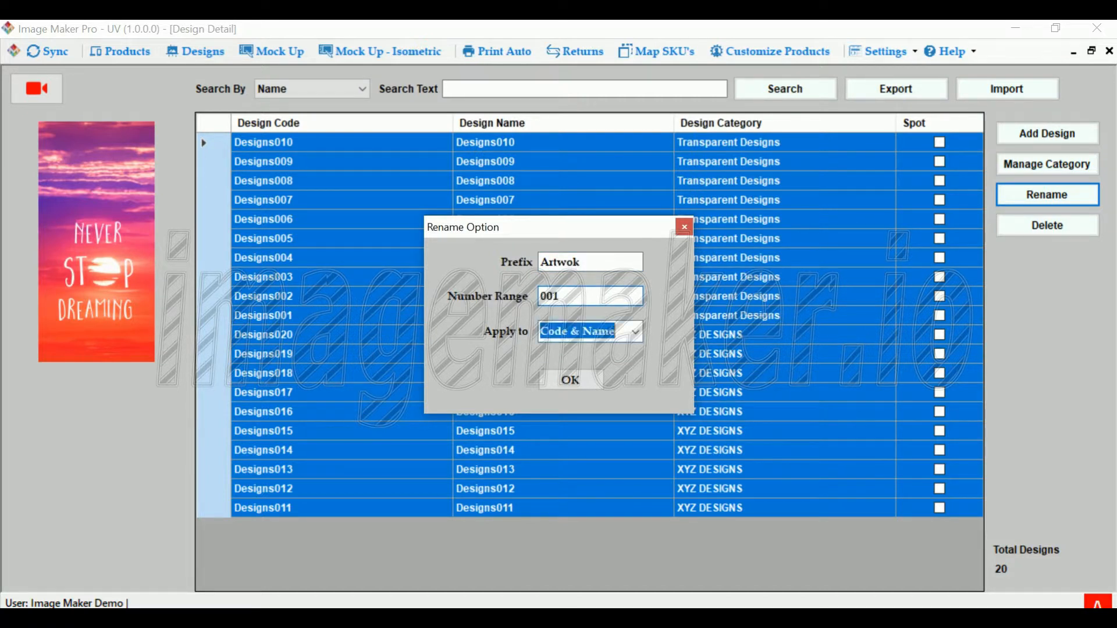
{"action": "key", "text": "Tab"}
{"action": "key", "text": "Return"}
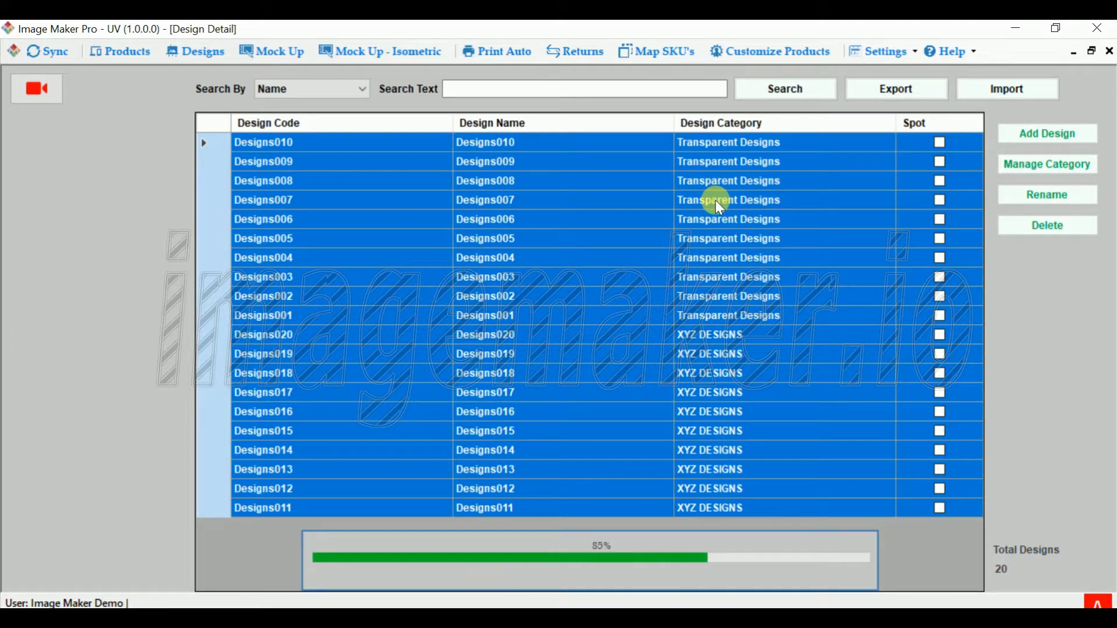
{"action": "left_click", "coordinate": [632, 381]}
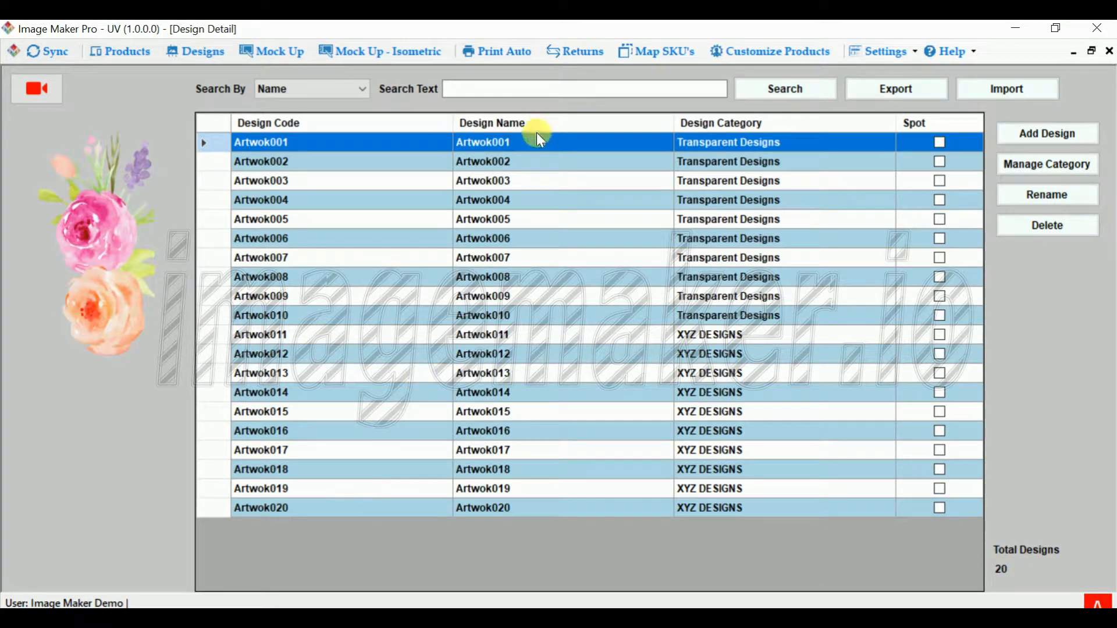
{"action": "left_click_drag", "start_coordinate": [536, 138], "coordinate": [497, 525]}
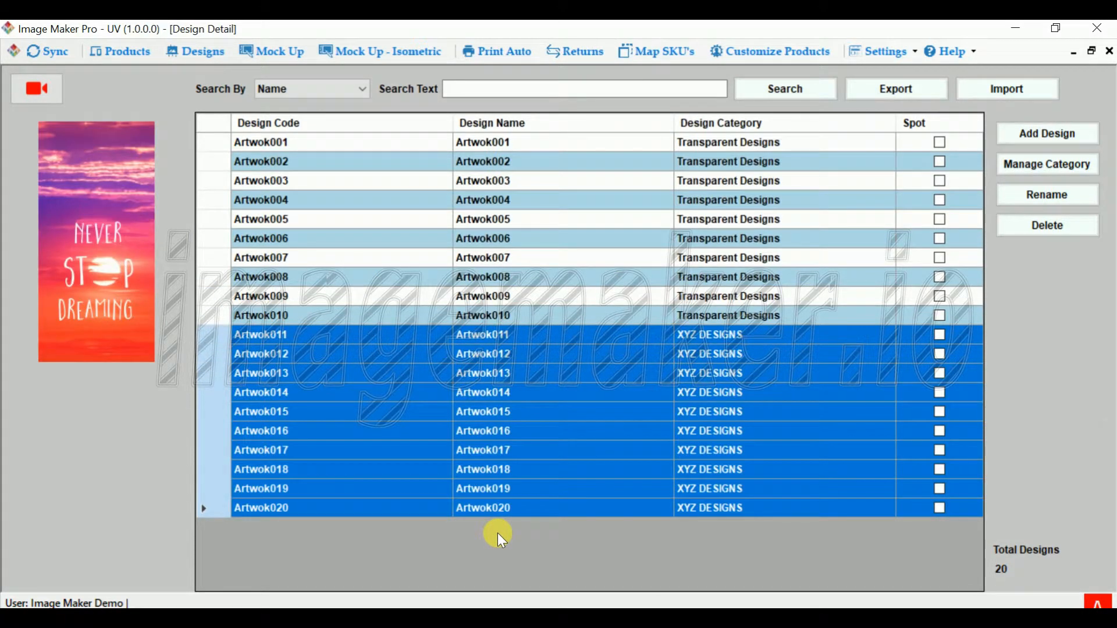
{"action": "left_click", "coordinate": [1110, 51]}
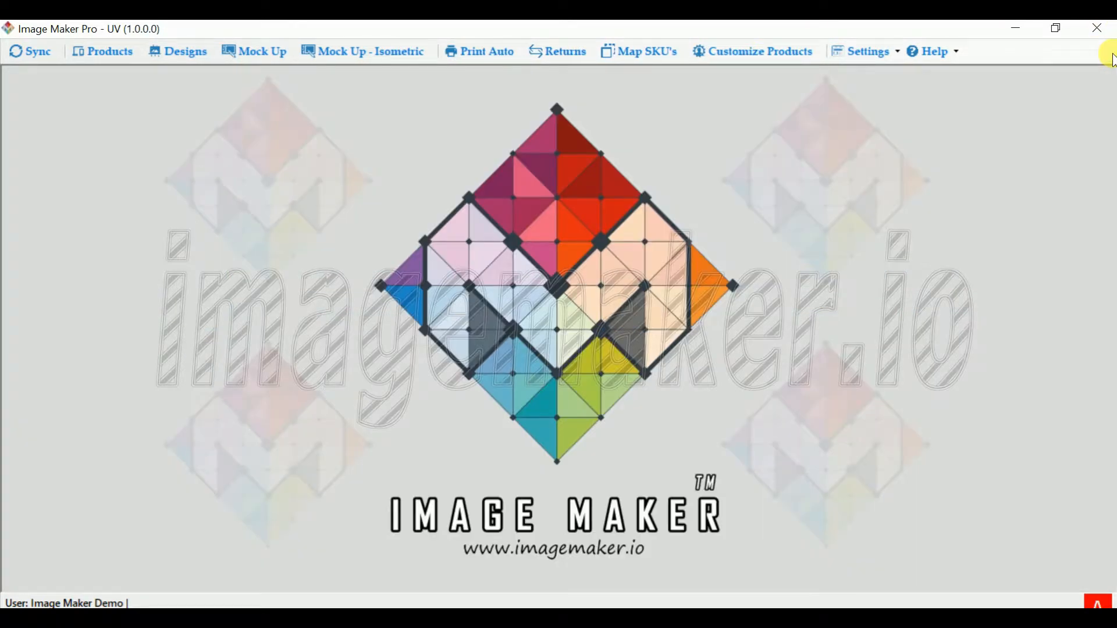
- Start a Mock Up for the Transparent Covers product type, including all product categories and all products
{"action": "left_click", "coordinate": [287, 56]}
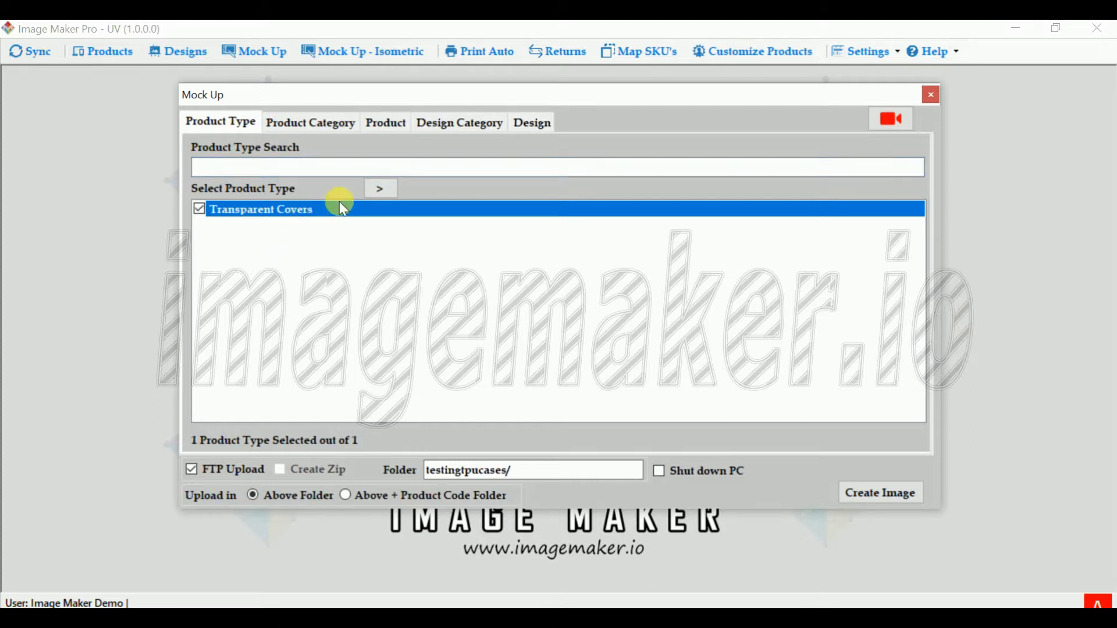
{"action": "left_click", "coordinate": [385, 189]}
{"action": "left_click", "coordinate": [245, 212]}
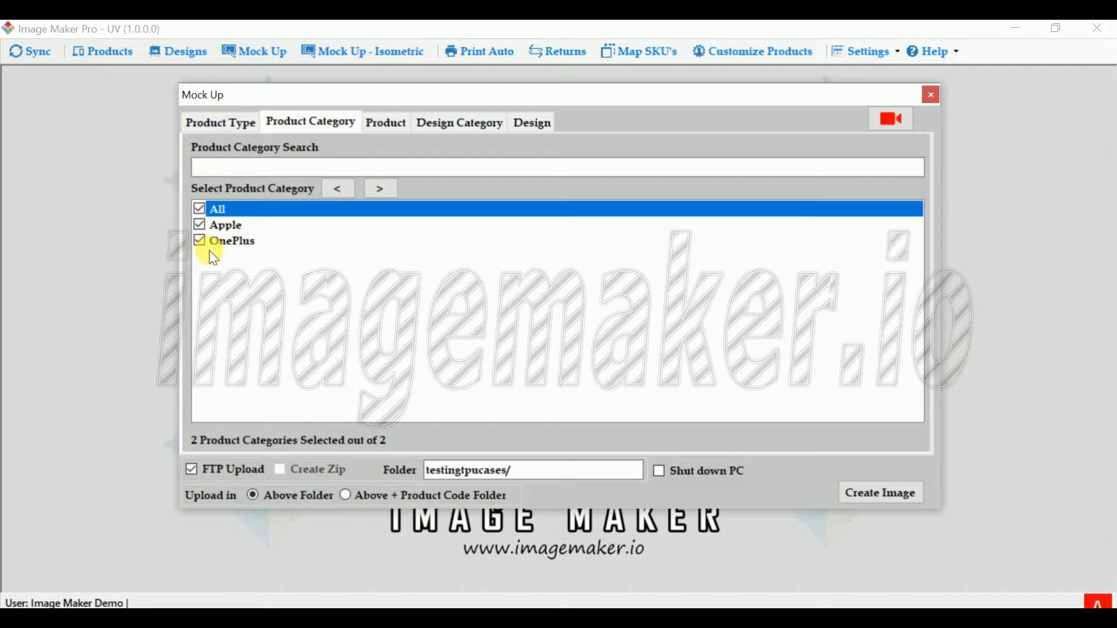
{"action": "left_click", "coordinate": [376, 193]}
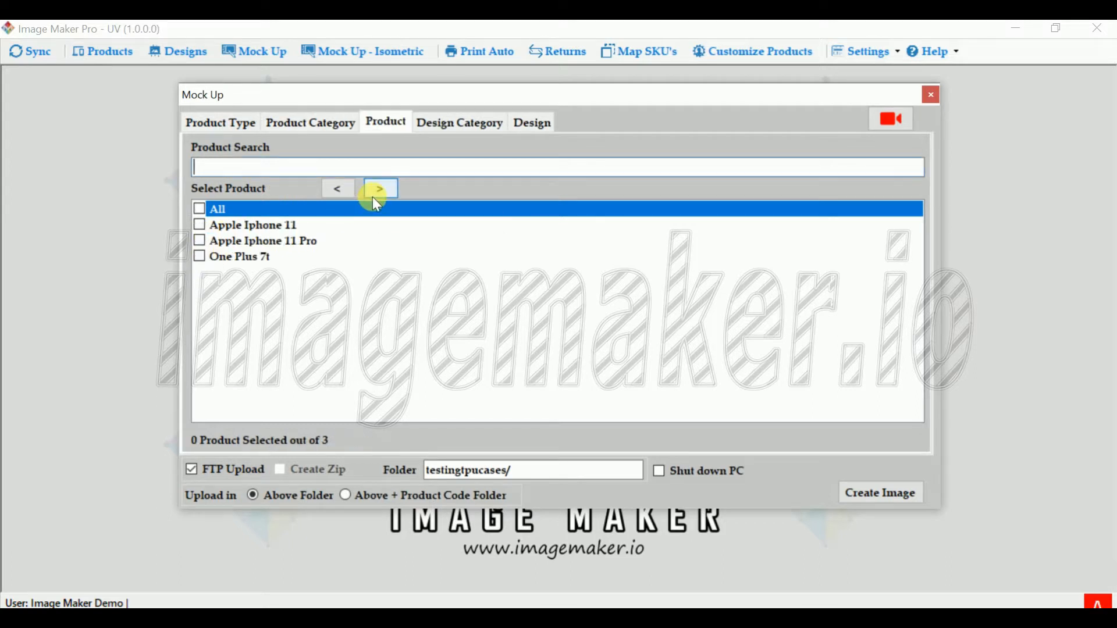
{"action": "left_click", "coordinate": [283, 221]}
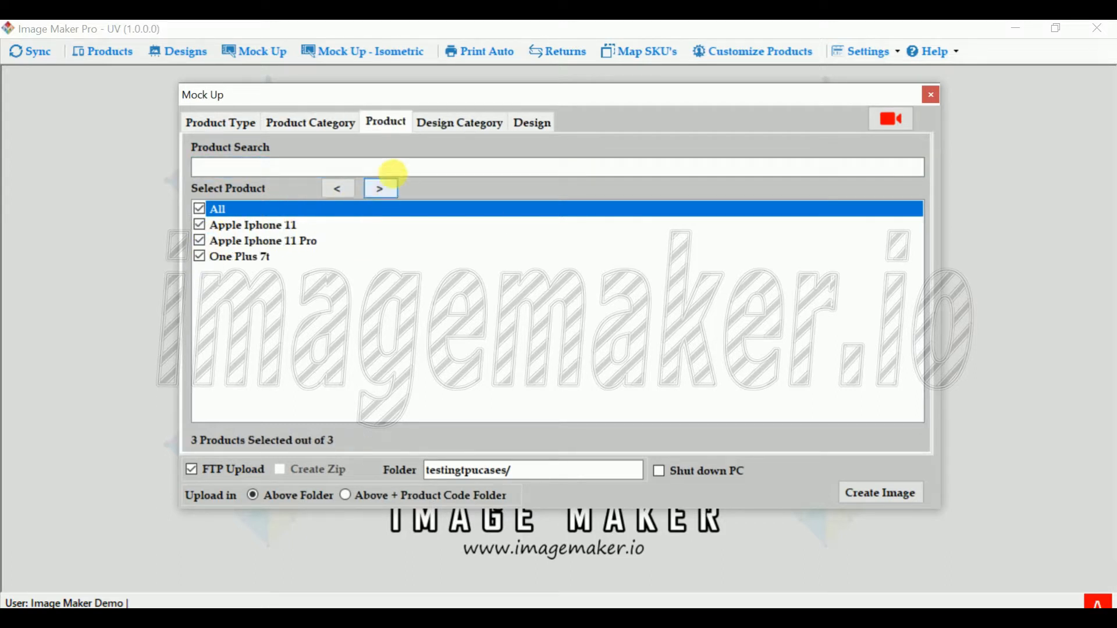
- Include all design categories and all designs in the mock-up
{"action": "left_click", "coordinate": [384, 188]}
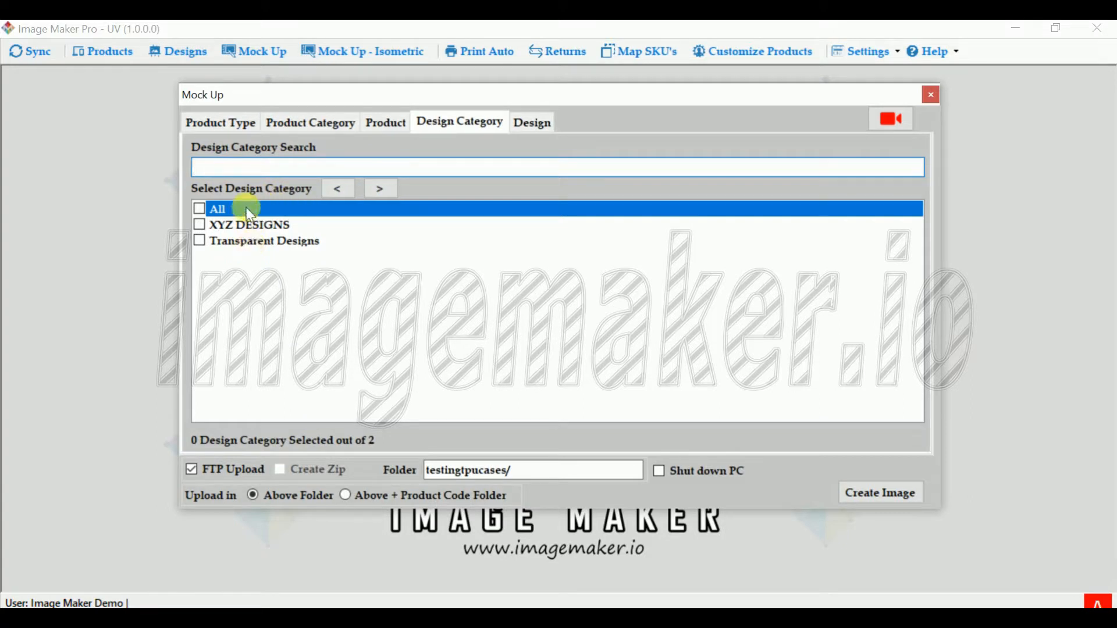
{"action": "left_click", "coordinate": [244, 211]}
{"action": "left_click", "coordinate": [382, 192]}
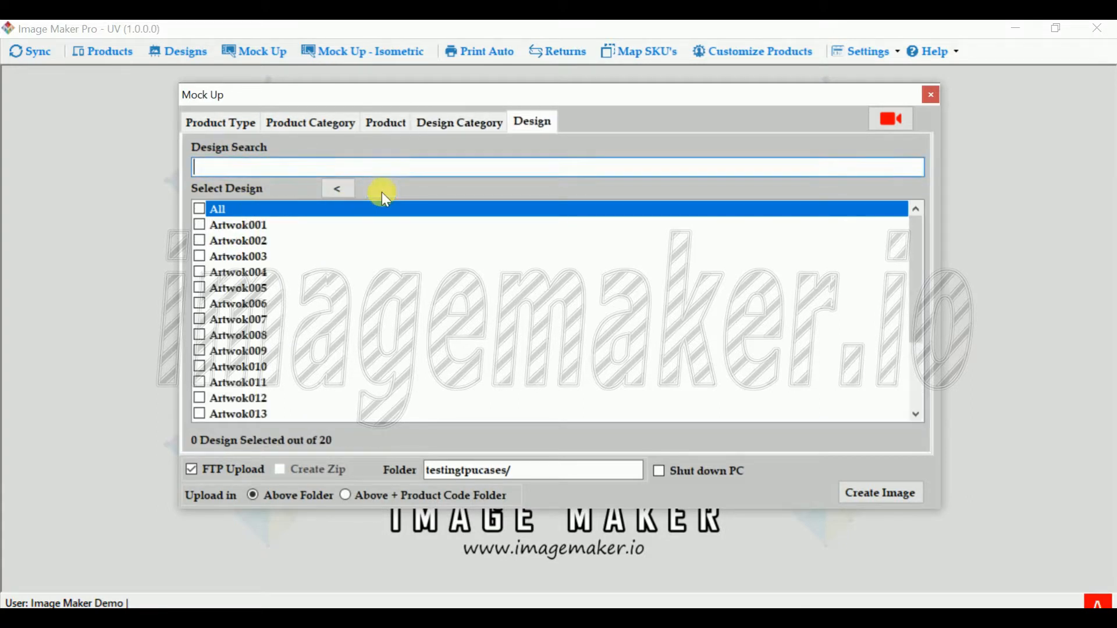
{"action": "left_click", "coordinate": [304, 219]}
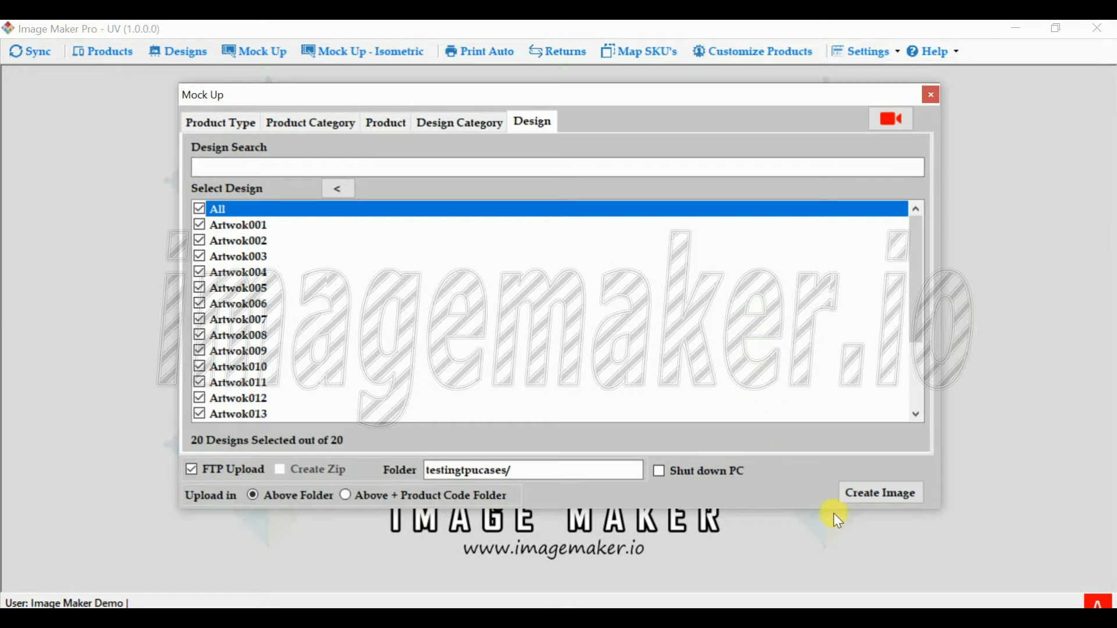
- Create the mock-up images in New folder on the Desktop, with FTP upload to testingtpucases/, and dismiss the completion messages
{"action": "left_click", "coordinate": [858, 503]}
{"action": "left_click", "coordinate": [503, 545]}
{"action": "left_click", "coordinate": [703, 548]}
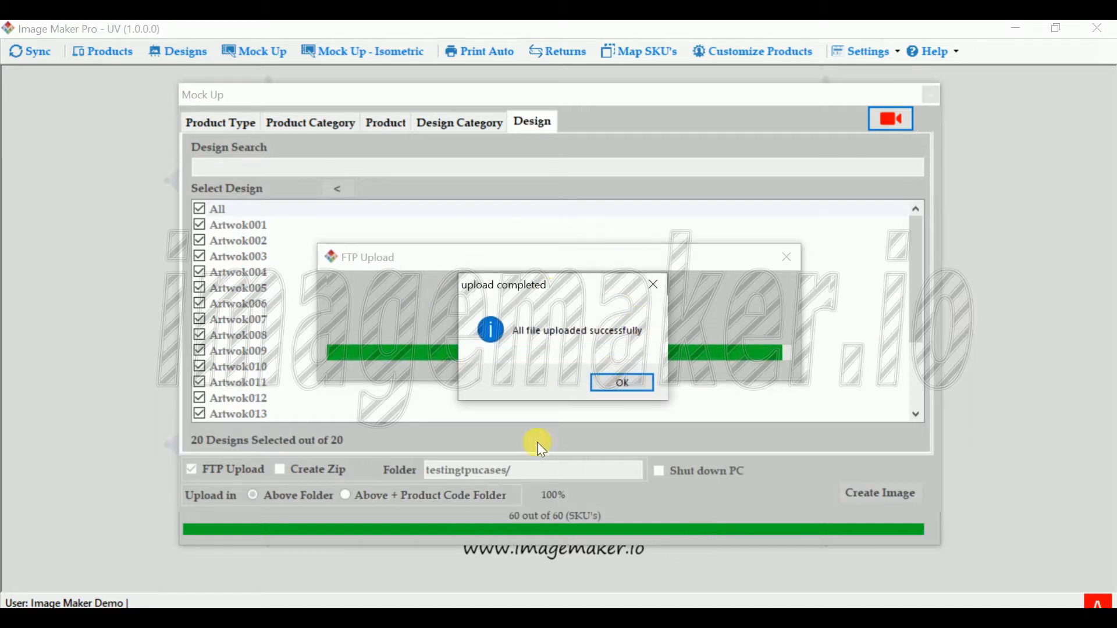
{"action": "left_click", "coordinate": [619, 386]}
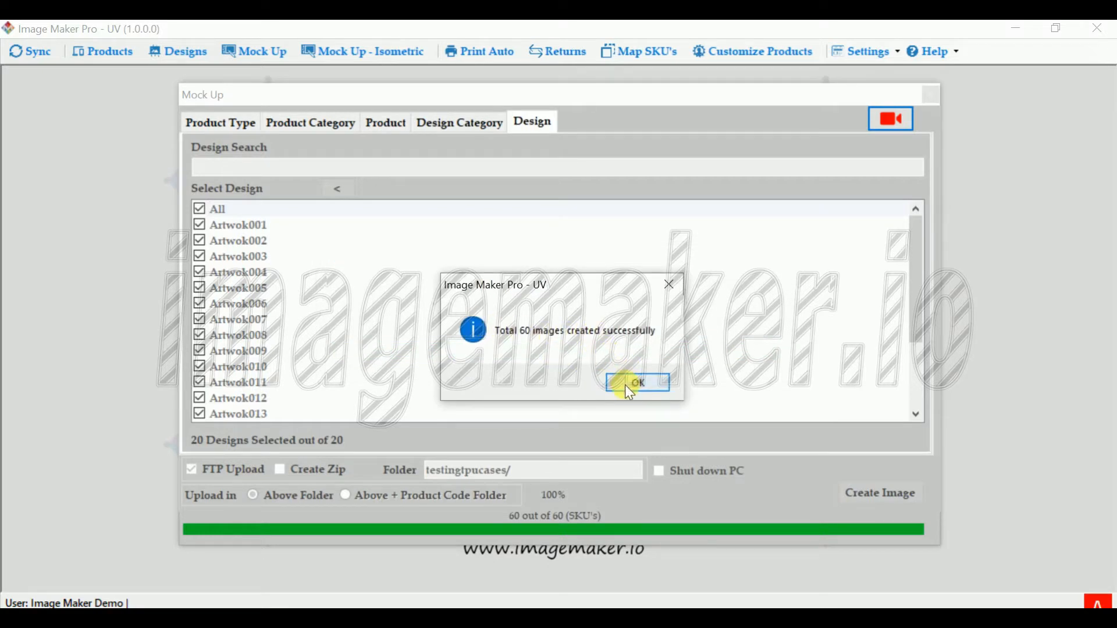
{"action": "left_click", "coordinate": [625, 385]}
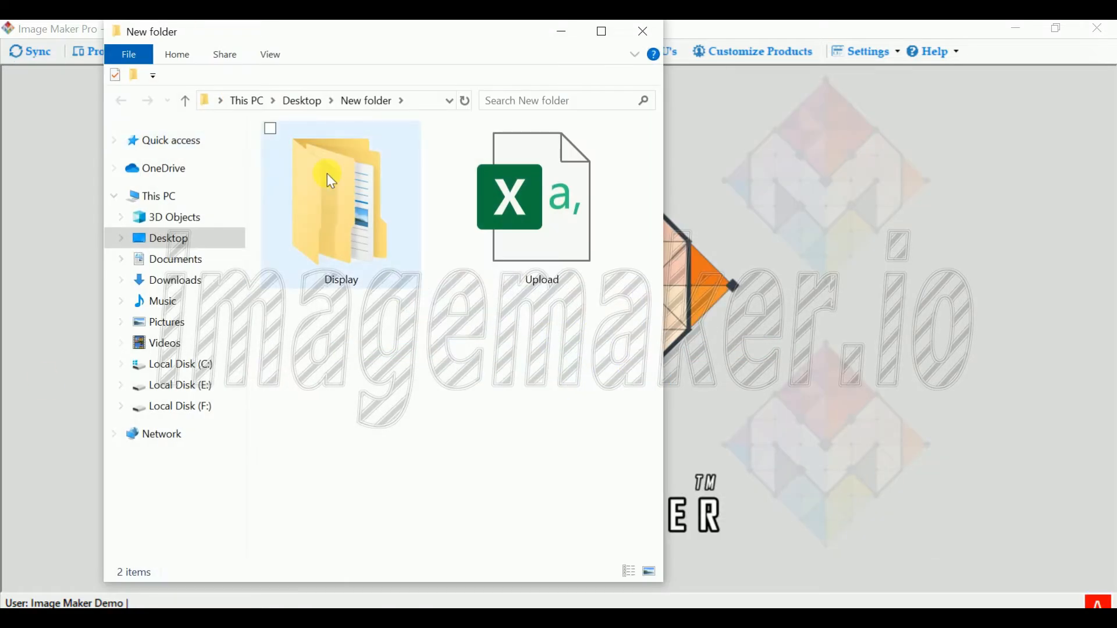
- View the Artwok001 mock-up from the TPUAppleIphone11 subfolder of Display in a reduced photo window
{"action": "double_click", "coordinate": [328, 173]}
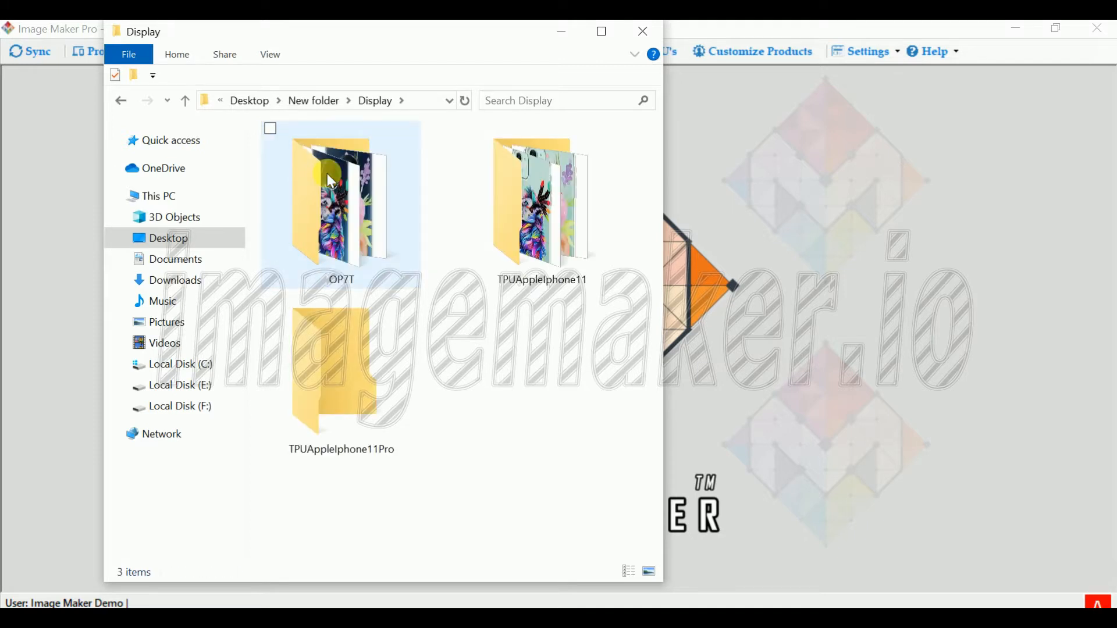
{"action": "double_click", "coordinate": [566, 187]}
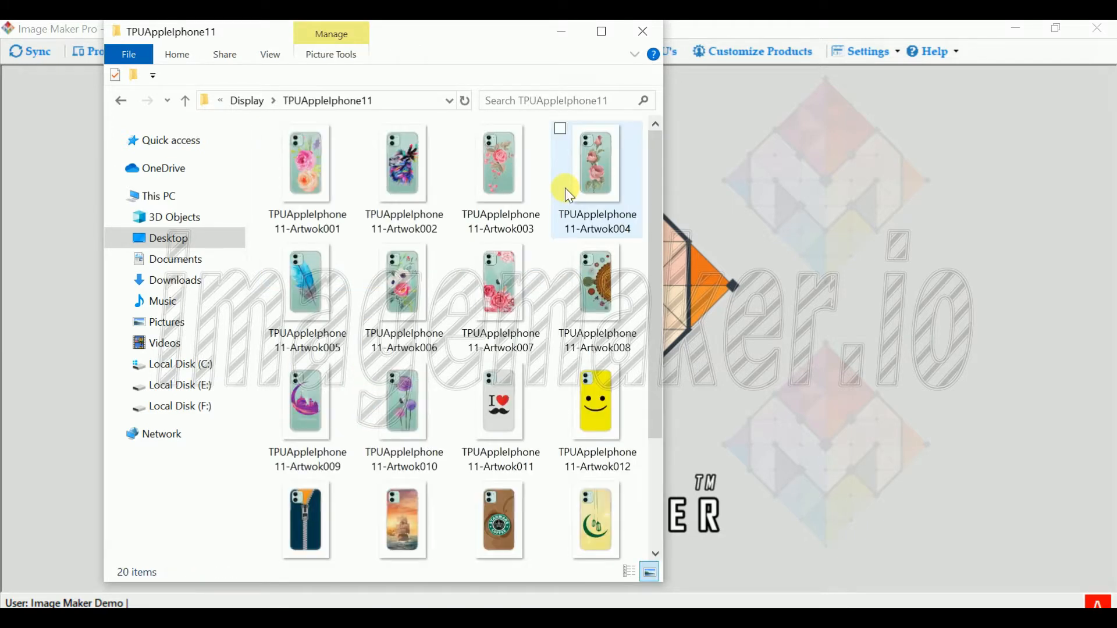
{"action": "left_click", "coordinate": [305, 174]}
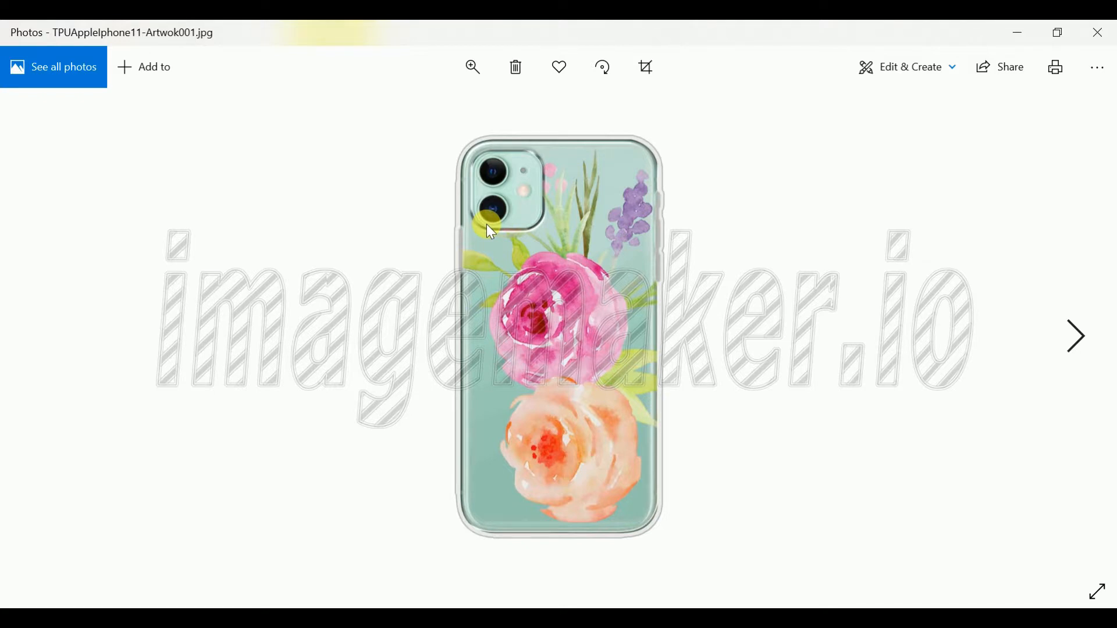
{"action": "left_click_drag", "start_coordinate": [886, 29], "coordinate": [867, 43]}
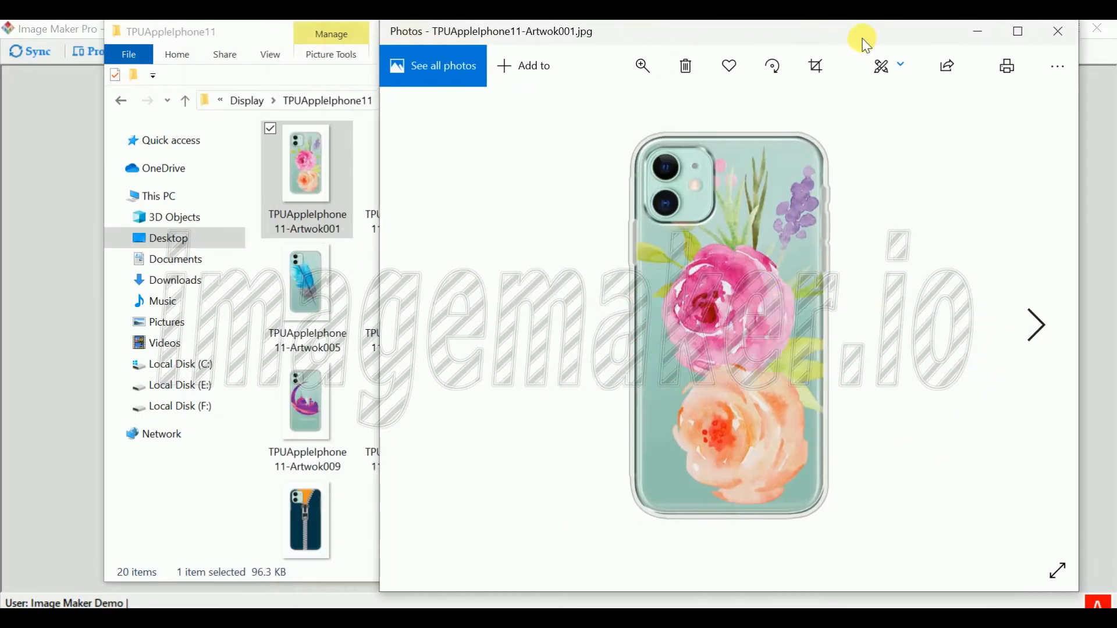
- Compare the TPUAppleIphone11 mock-up of Artwok014 side by side with Artwok001, then close both images
{"action": "left_click", "coordinate": [389, 453]}
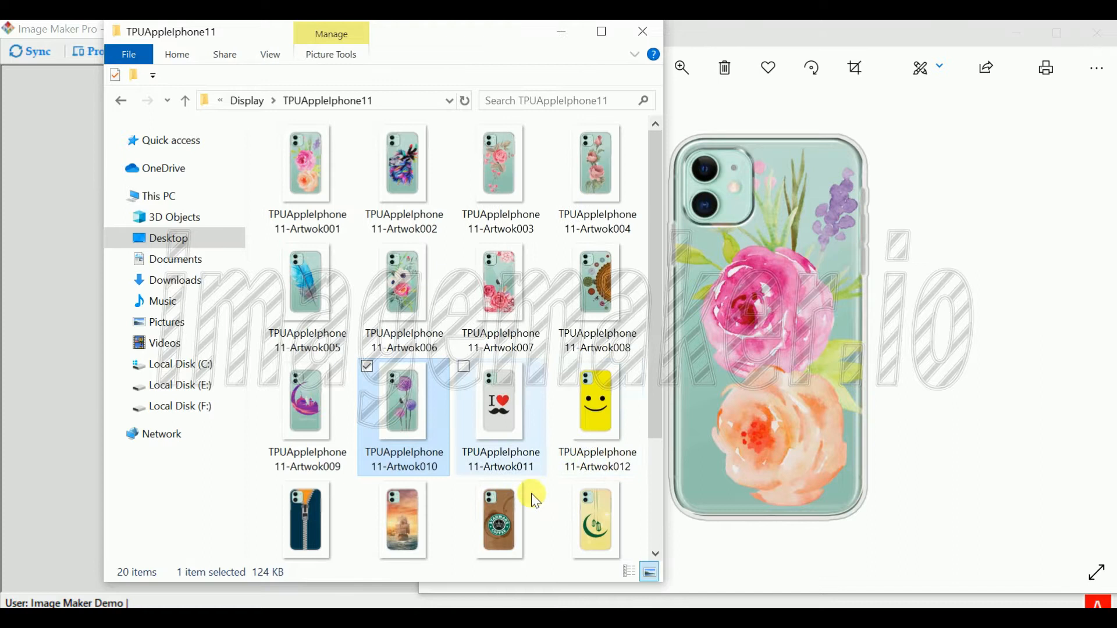
{"action": "left_click", "coordinate": [389, 532]}
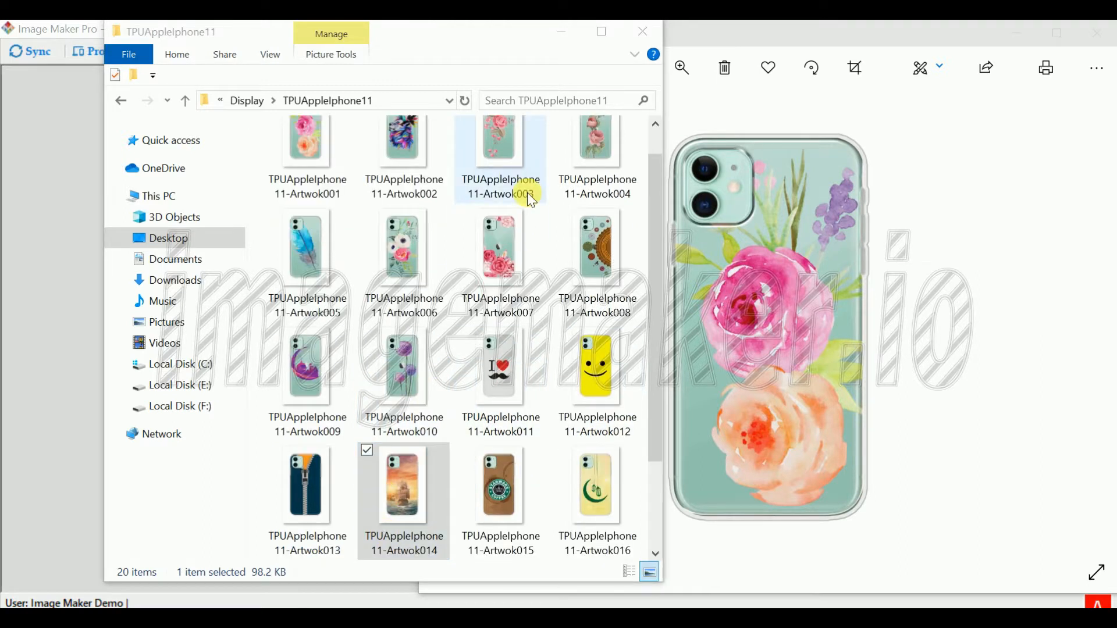
{"action": "key", "text": "Return"}
{"action": "left_click_drag", "start_coordinate": [495, 40], "coordinate": [300, 47]}
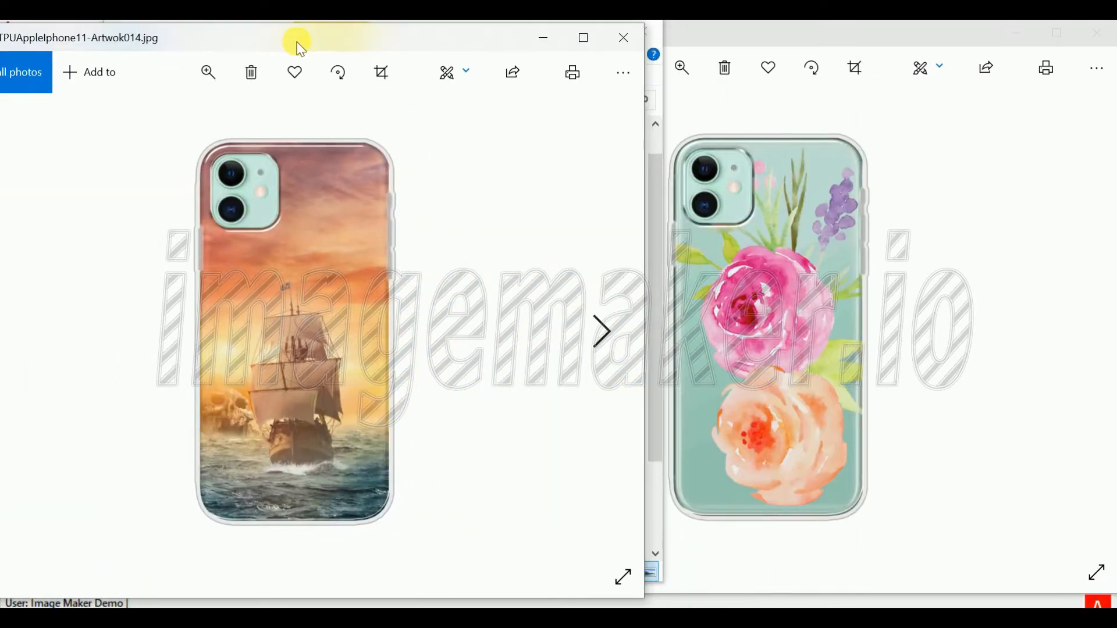
{"action": "left_click", "coordinate": [813, 262]}
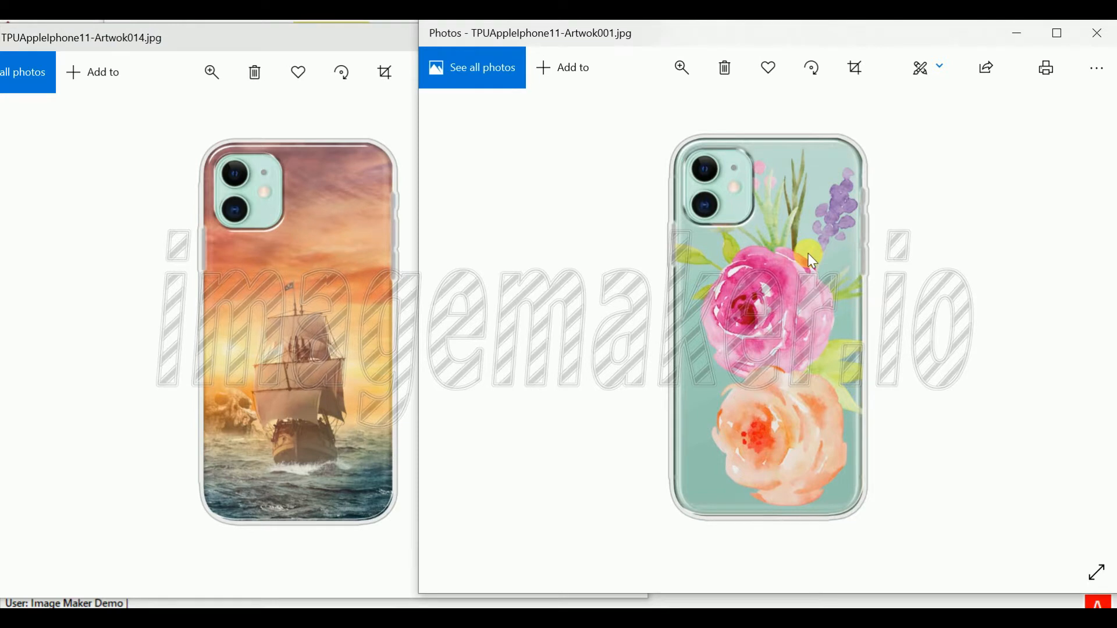
{"action": "key", "text": "alt+F4"}
{"action": "key", "text": "alt+F4"}
- Look through the mock-up images in the OP7T folder and return to the Display folder
{"action": "left_click", "coordinate": [462, 190]}
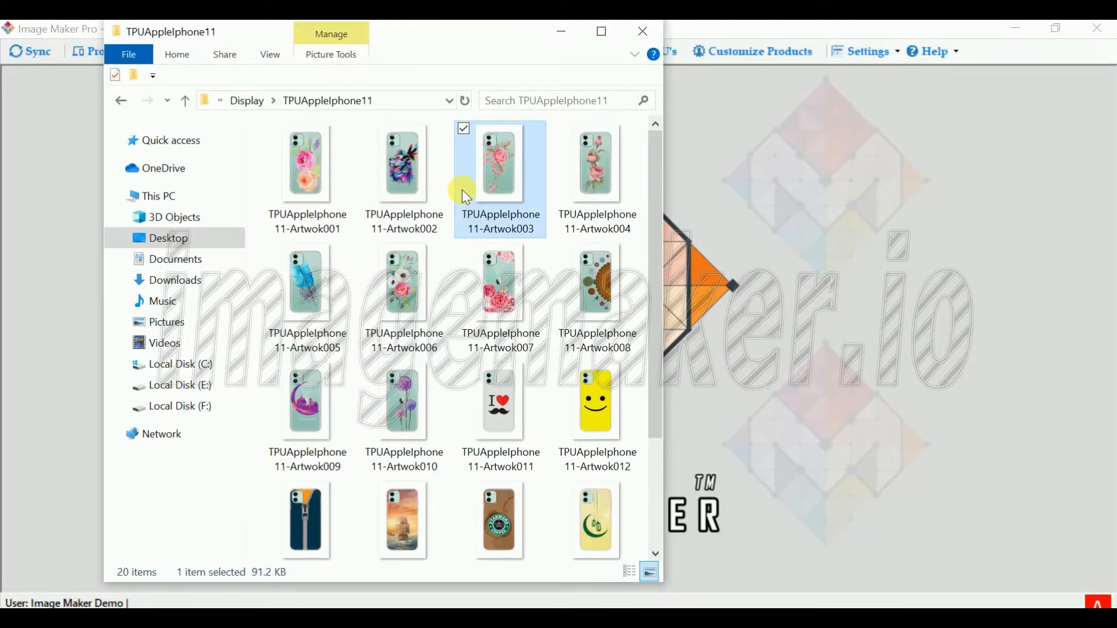
{"action": "key", "text": "BackSpace"}
{"action": "key", "text": "Left"}
{"action": "key", "text": "Return"}
{"action": "key", "text": "Down"}
{"action": "key", "text": "Down"}
{"action": "key", "text": "Down"}
{"action": "key", "text": "Down"}
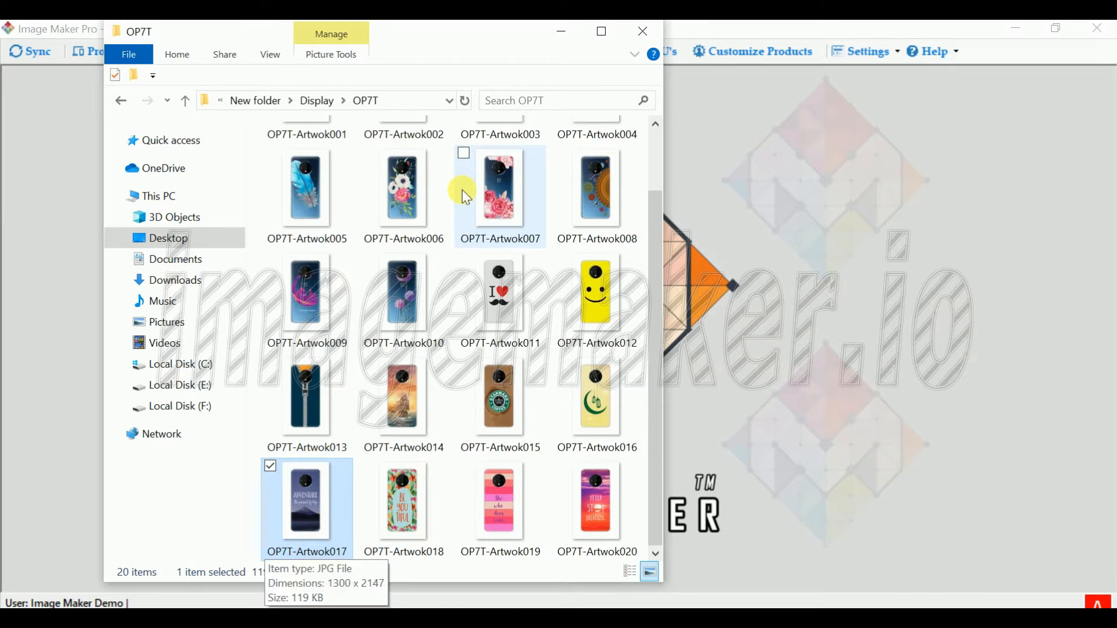
{"action": "key", "text": "BackSpace"}
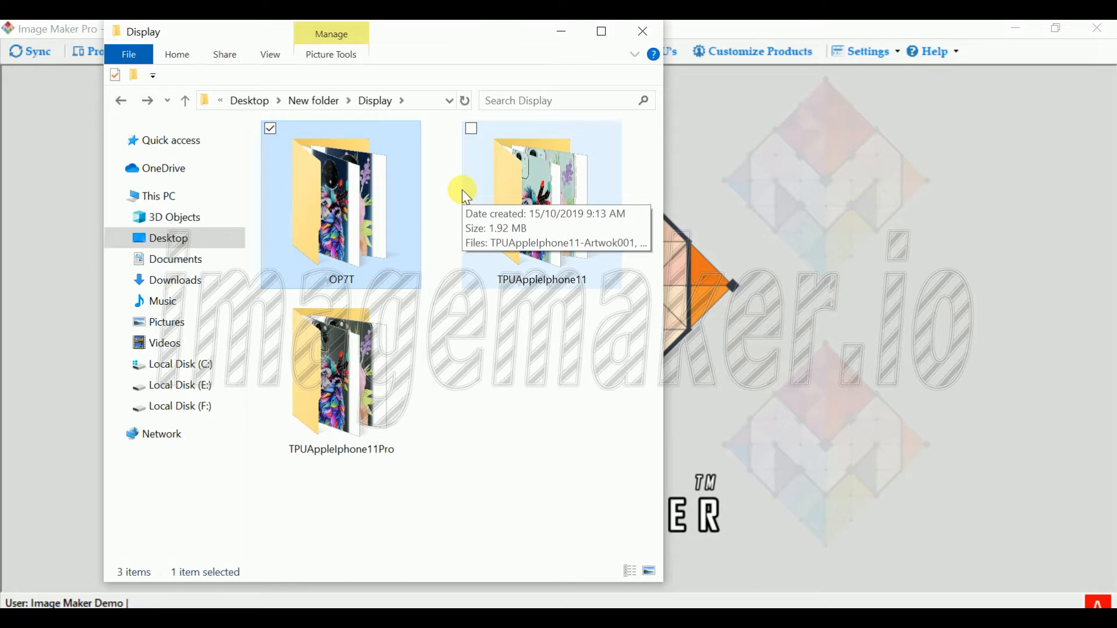
- Open the Upload CSV file from New folder in a maximized Excel window and autofit all column widths
{"action": "key", "text": "BackSpace"}
{"action": "key", "text": "Right"}
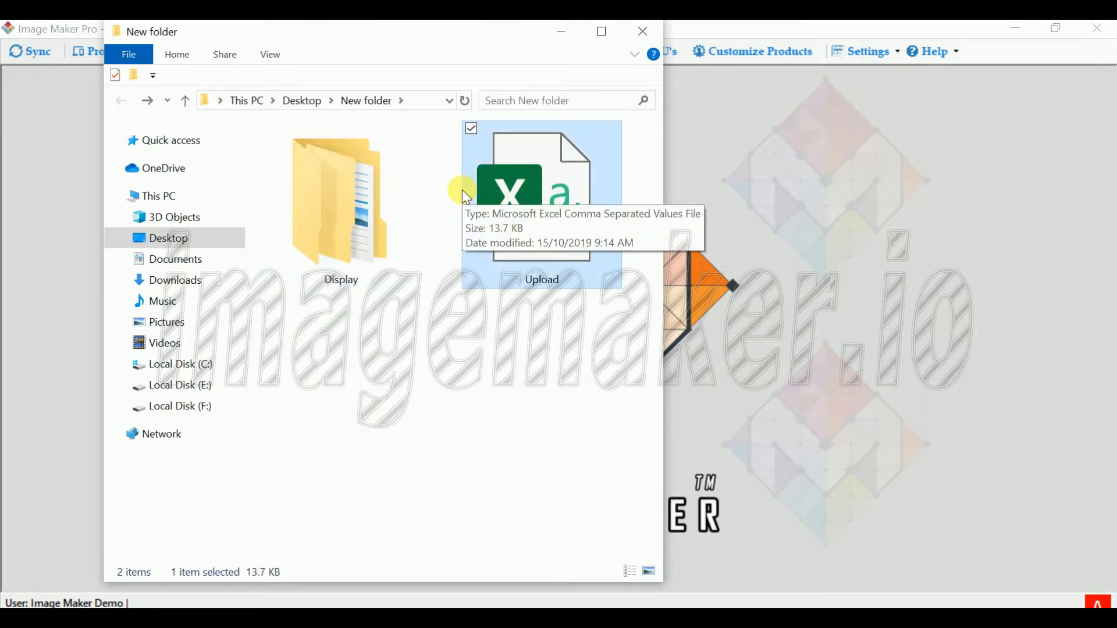
{"action": "key", "text": "Return"}
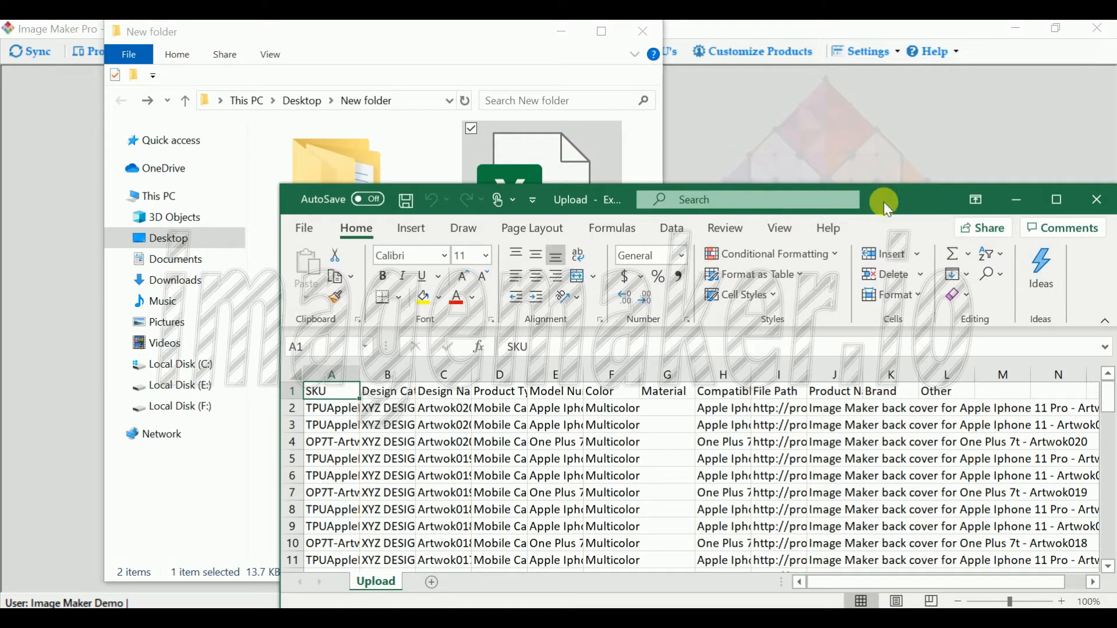
{"action": "double_click", "coordinate": [905, 192]}
{"action": "left_click", "coordinate": [16, 207]}
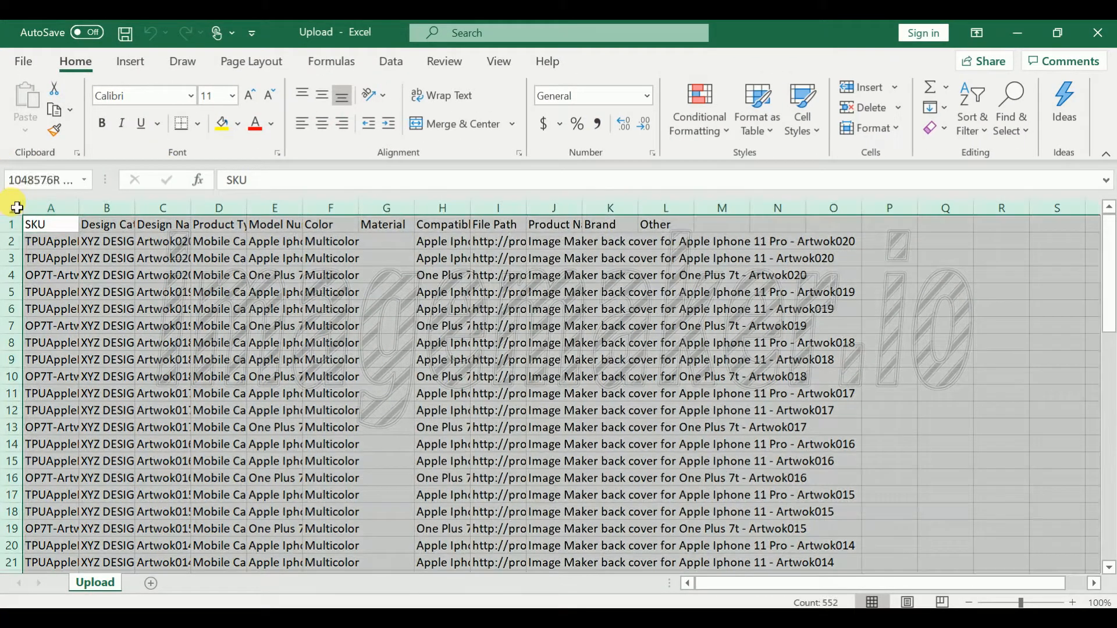
{"action": "double_click", "coordinate": [135, 208]}
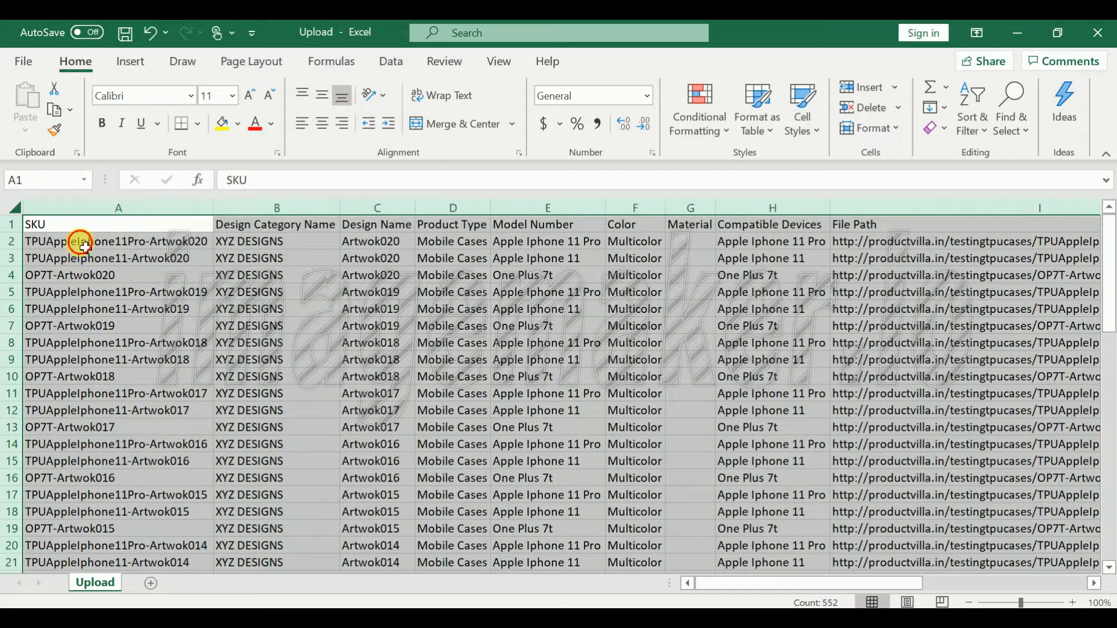
- Add filters to the header row and sort the sheet by SKU from A to Z
{"action": "left_click", "coordinate": [81, 245]}
{"action": "left_click", "coordinate": [384, 63]}
{"action": "left_click", "coordinate": [539, 111]}
{"action": "left_click", "coordinate": [204, 224]}
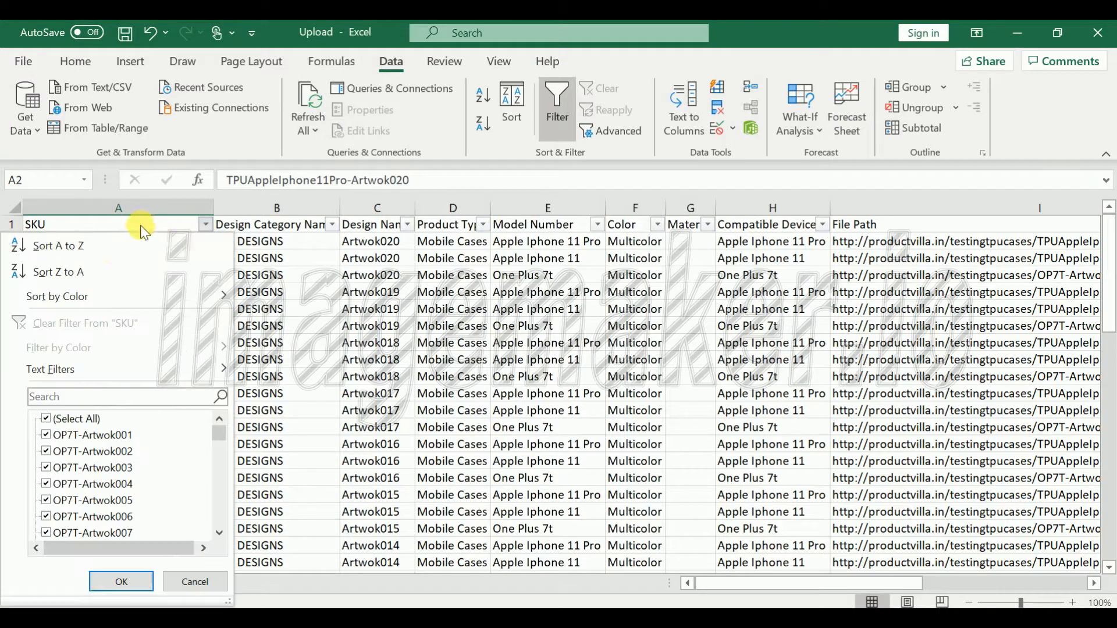
{"action": "left_click", "coordinate": [110, 245]}
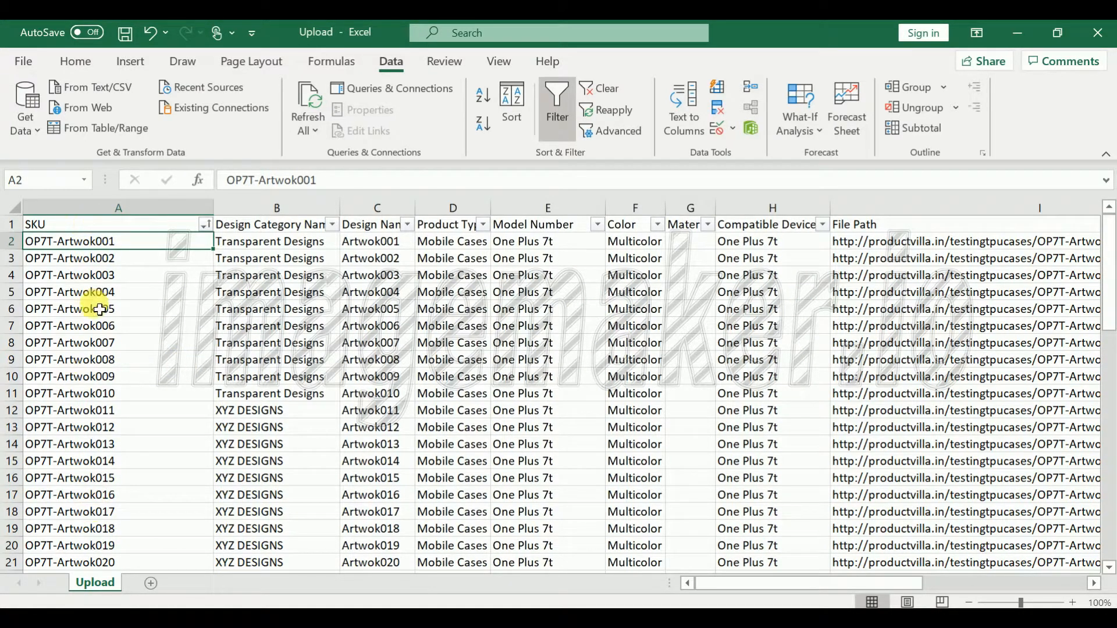
{"action": "left_click", "coordinate": [111, 226]}
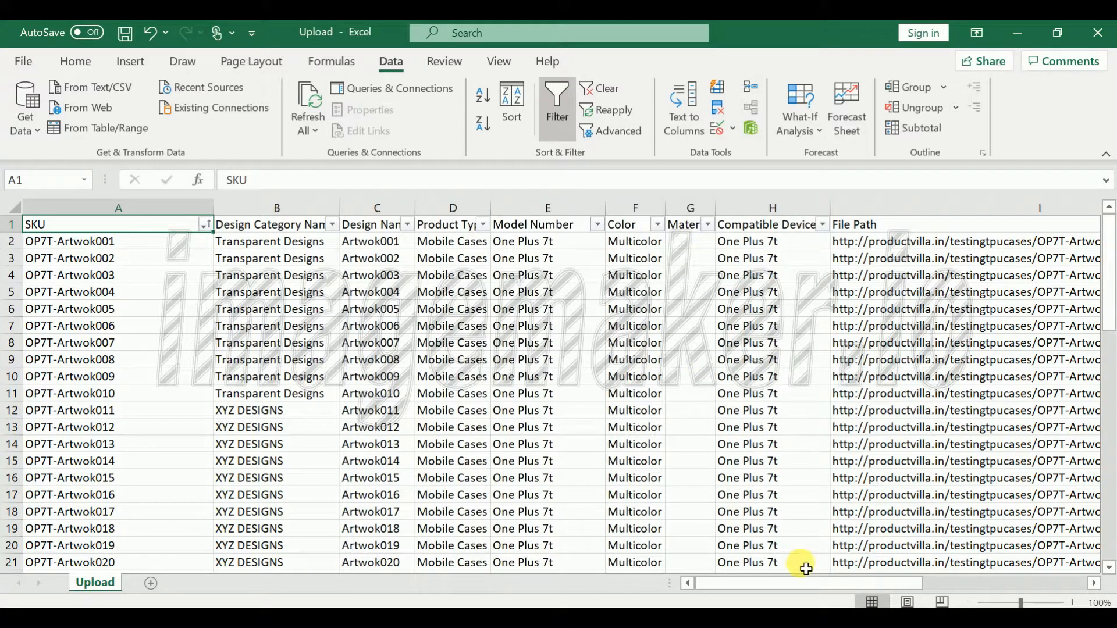
- Copy the file path URL of OP7T-Artwok008 from the sheet, open the image in the browser, and return to the sheet
{"action": "left_click_drag", "start_coordinate": [805, 590], "coordinate": [869, 588]}
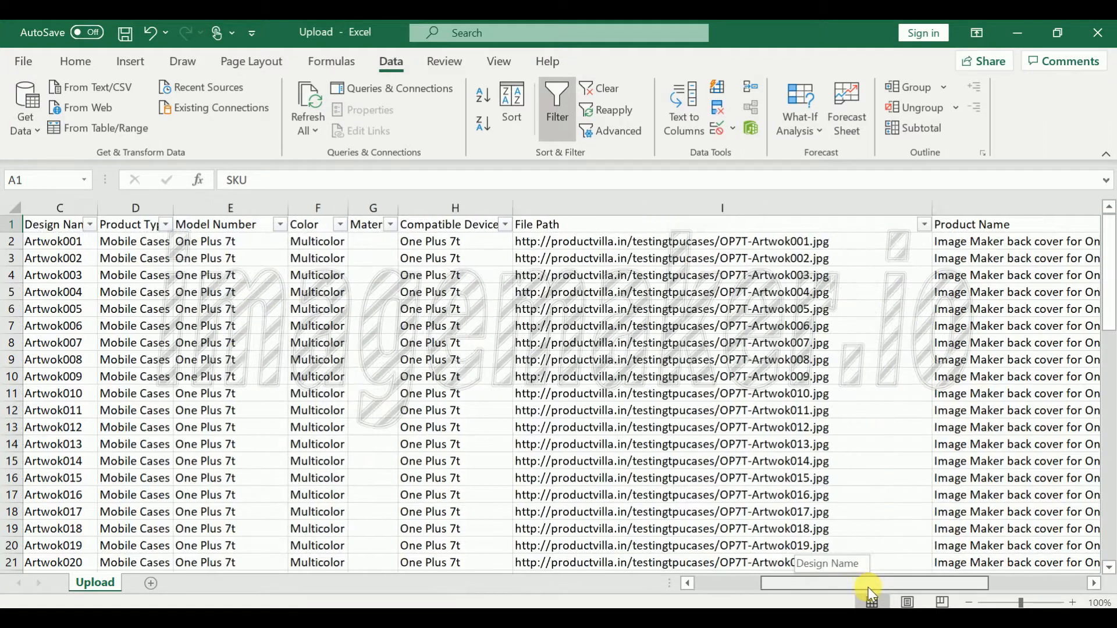
{"action": "left_click", "coordinate": [675, 362]}
{"action": "key", "text": "ctrl+c"}
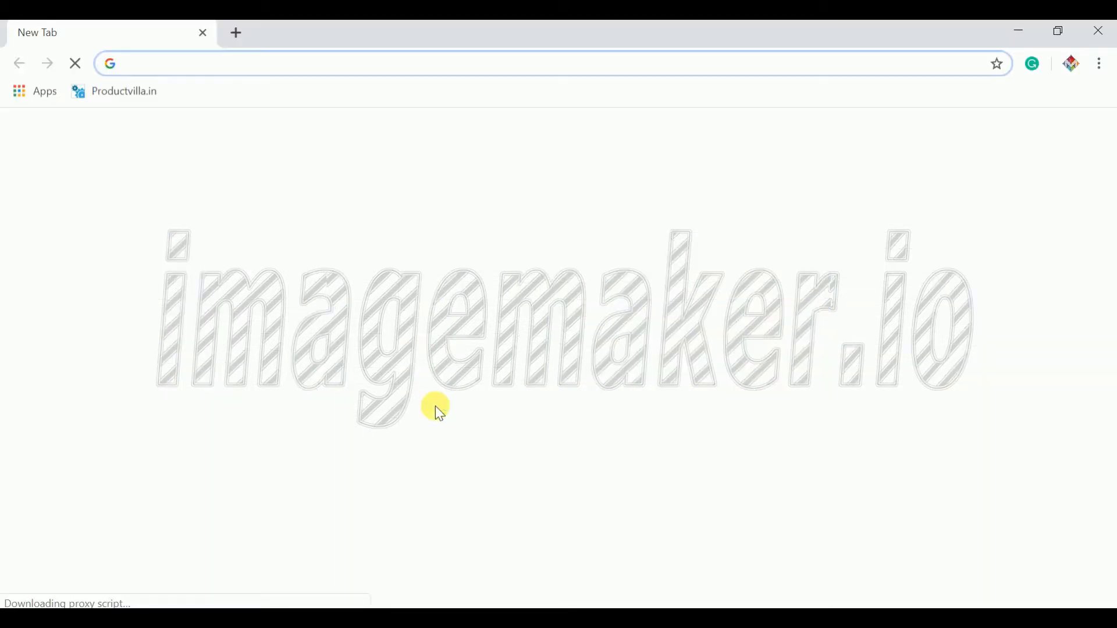
{"action": "key", "text": "ctrl+v"}
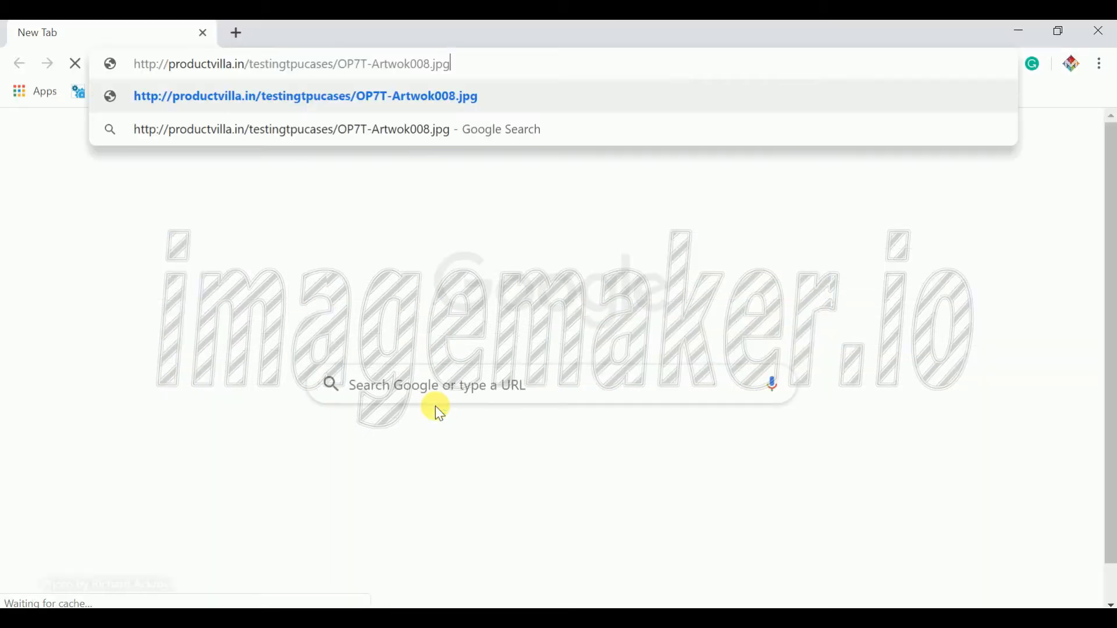
{"action": "key", "text": "Return"}
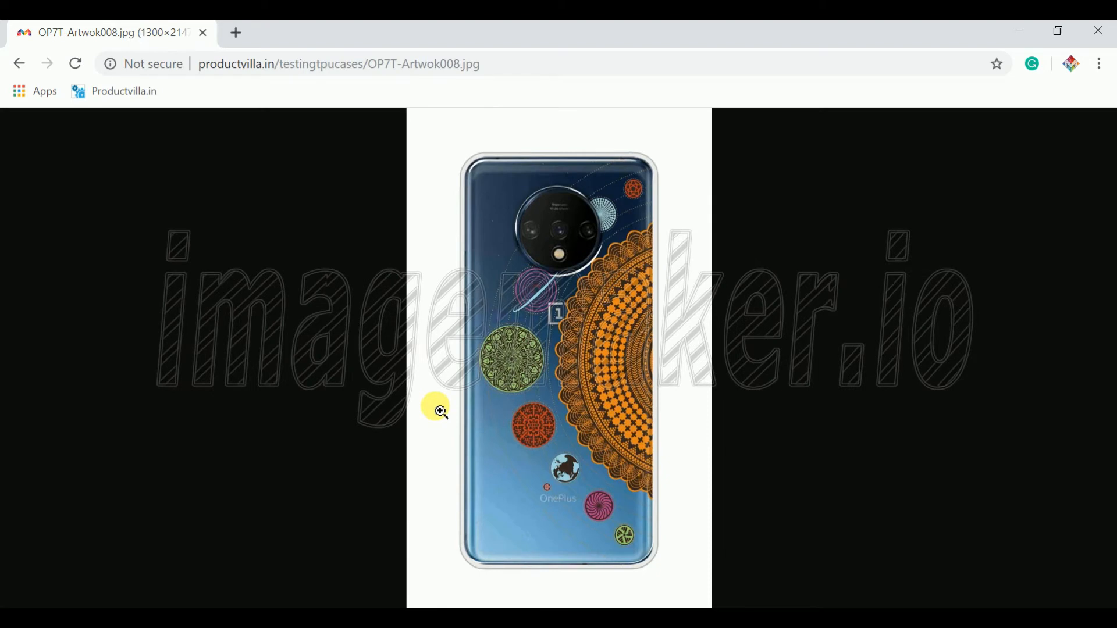
{"action": "left_click", "coordinate": [1085, 32]}
- Examine the Product Name entries and the two columns after them in the upload sheet
{"action": "left_click_drag", "start_coordinate": [832, 584], "coordinate": [938, 579]}
{"action": "left_click", "coordinate": [800, 250]}
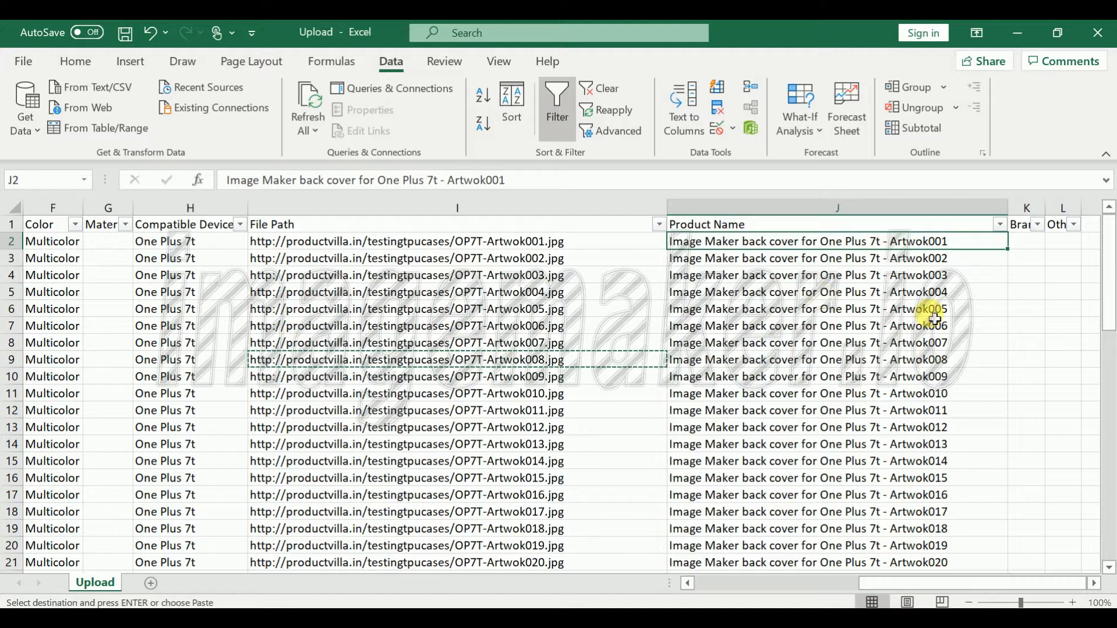
{"action": "left_click_drag", "start_coordinate": [1034, 255], "coordinate": [1018, 350]}
{"action": "left_click_drag", "start_coordinate": [1067, 242], "coordinate": [1073, 341]}
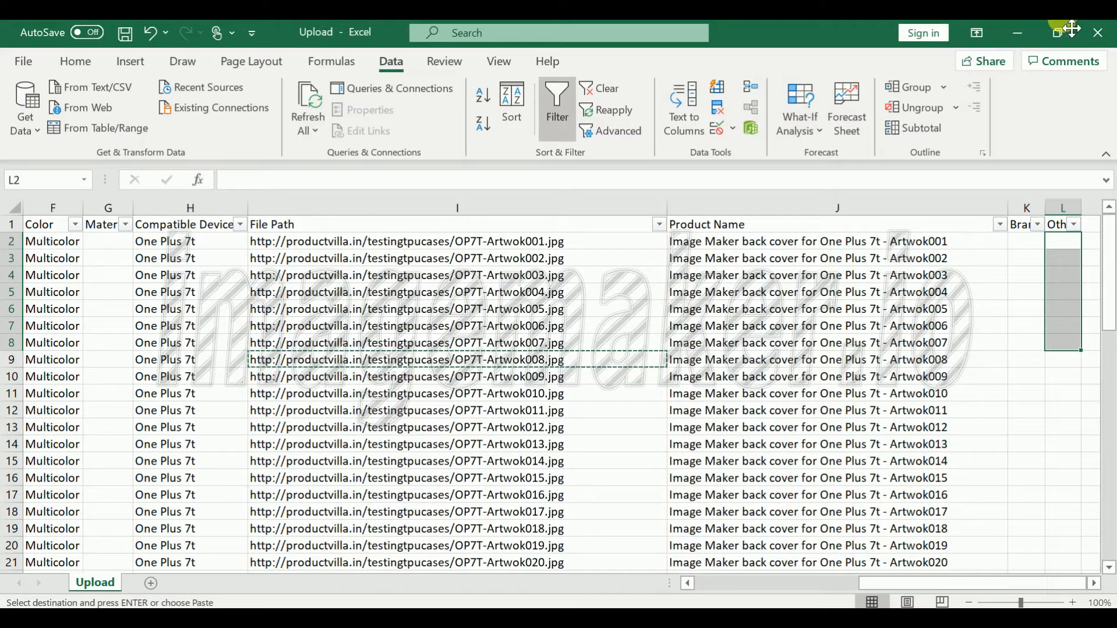
- Close the Upload workbook without saving changes and close the New folder window
{"action": "left_click", "coordinate": [1098, 32]}
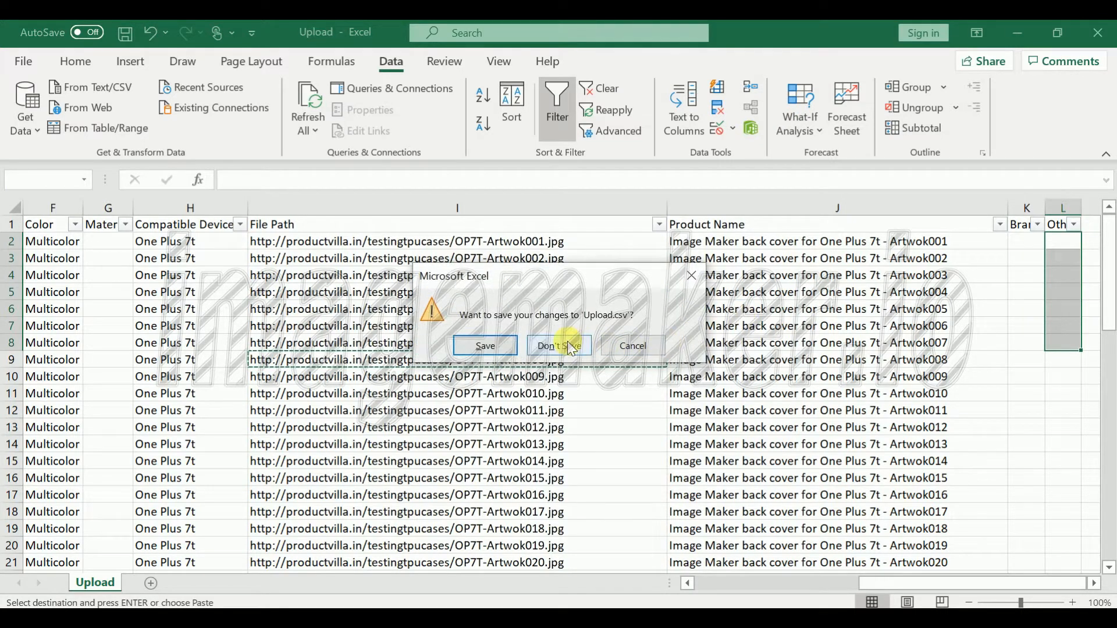
{"action": "left_click", "coordinate": [560, 346]}
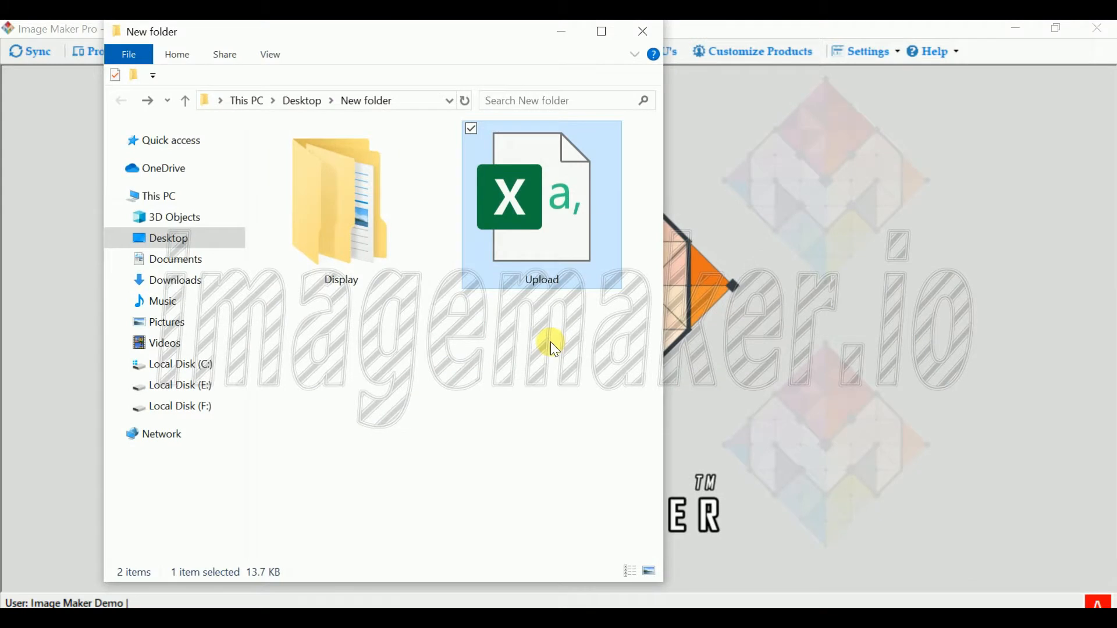
{"action": "left_click", "coordinate": [644, 33]}
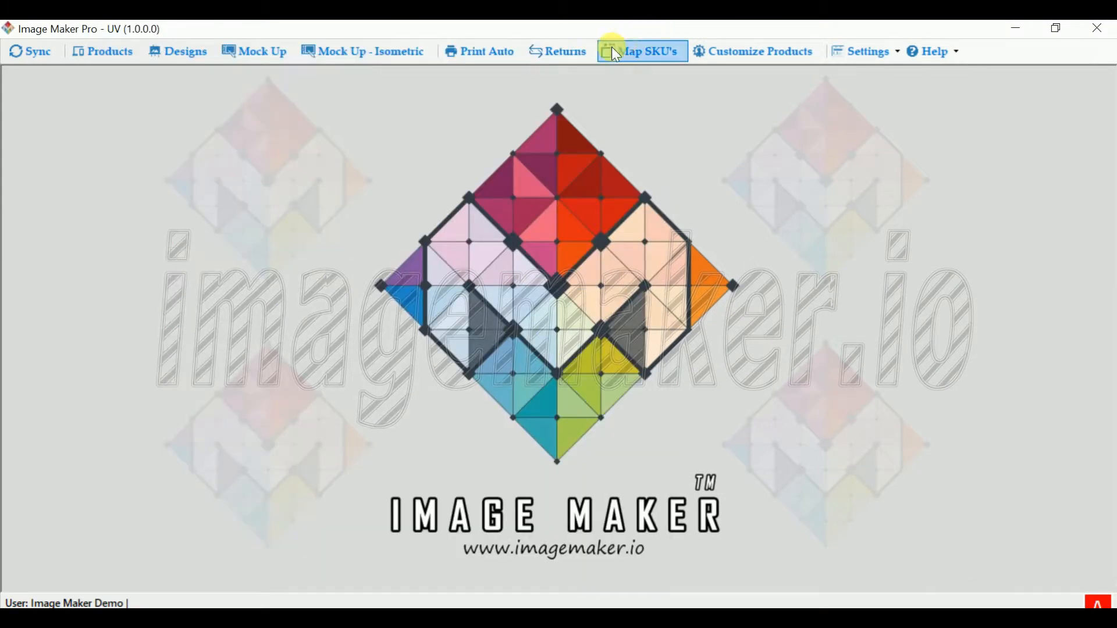
- Start an isometric mock-up for the Transparent Covers product type, choosing the Apple category and its iPhone 11 product
{"action": "left_click", "coordinate": [399, 55]}
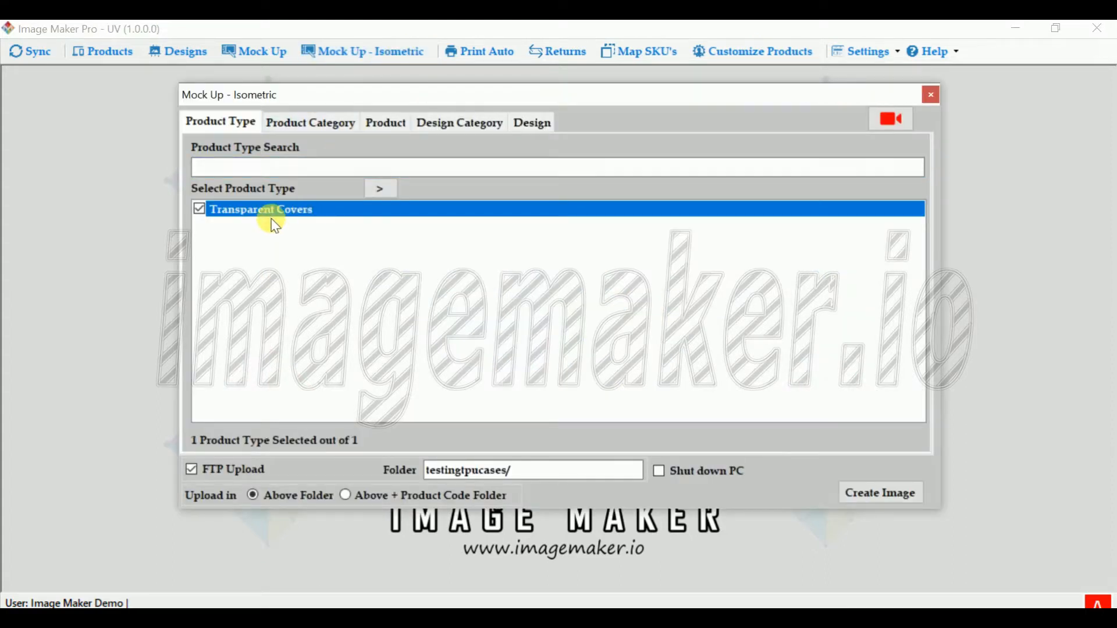
{"action": "left_click", "coordinate": [380, 188]}
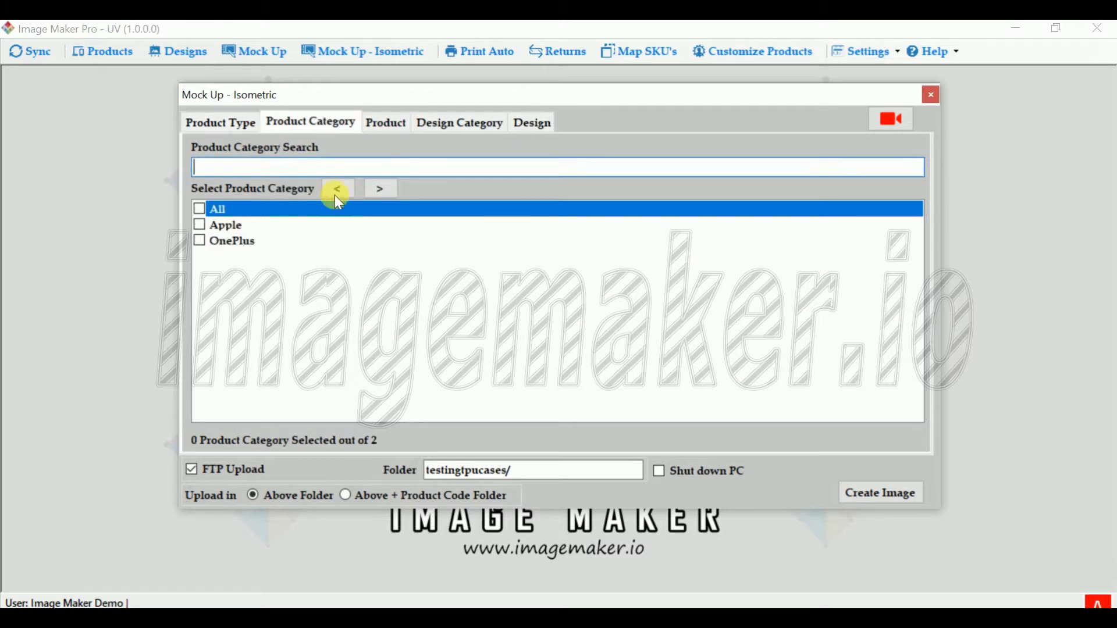
{"action": "left_click", "coordinate": [226, 226]}
{"action": "left_click", "coordinate": [382, 189]}
{"action": "left_click", "coordinate": [250, 224]}
{"action": "left_click", "coordinate": [382, 190]}
- Select all design categories and all designs for the isometric mock-up
{"action": "left_click", "coordinate": [297, 225]}
{"action": "left_click", "coordinate": [274, 210]}
{"action": "left_click", "coordinate": [382, 189]}
{"action": "left_click", "coordinate": [280, 211]}
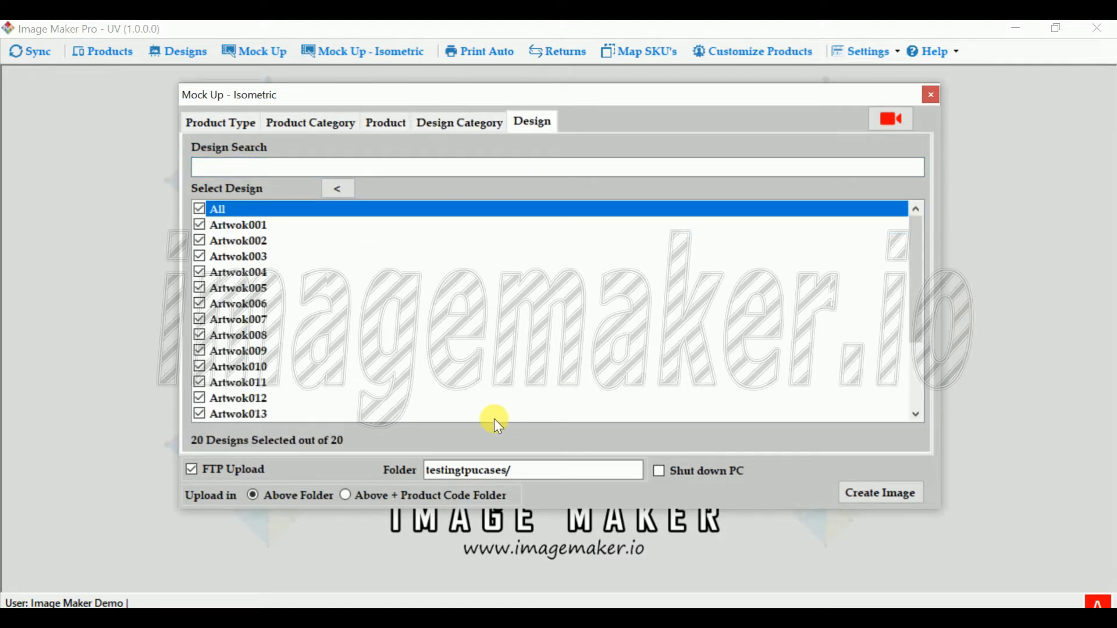
- Turn off FTP upload and create the isometric images in a new desktop folder named New folder (2)
{"action": "left_click", "coordinate": [235, 474]}
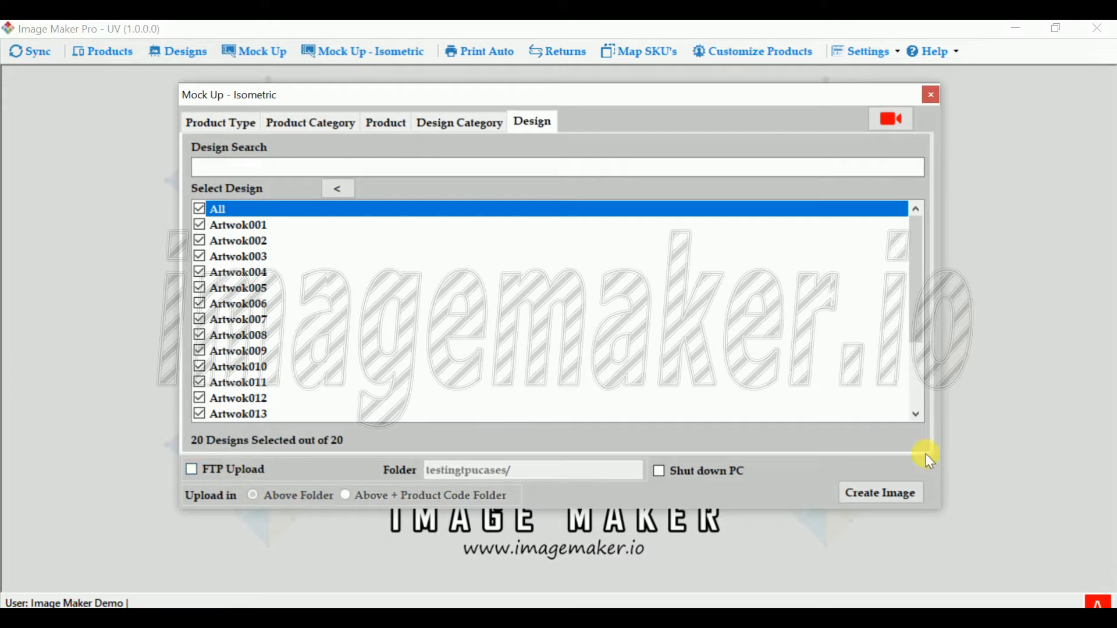
{"action": "left_click", "coordinate": [890, 496]}
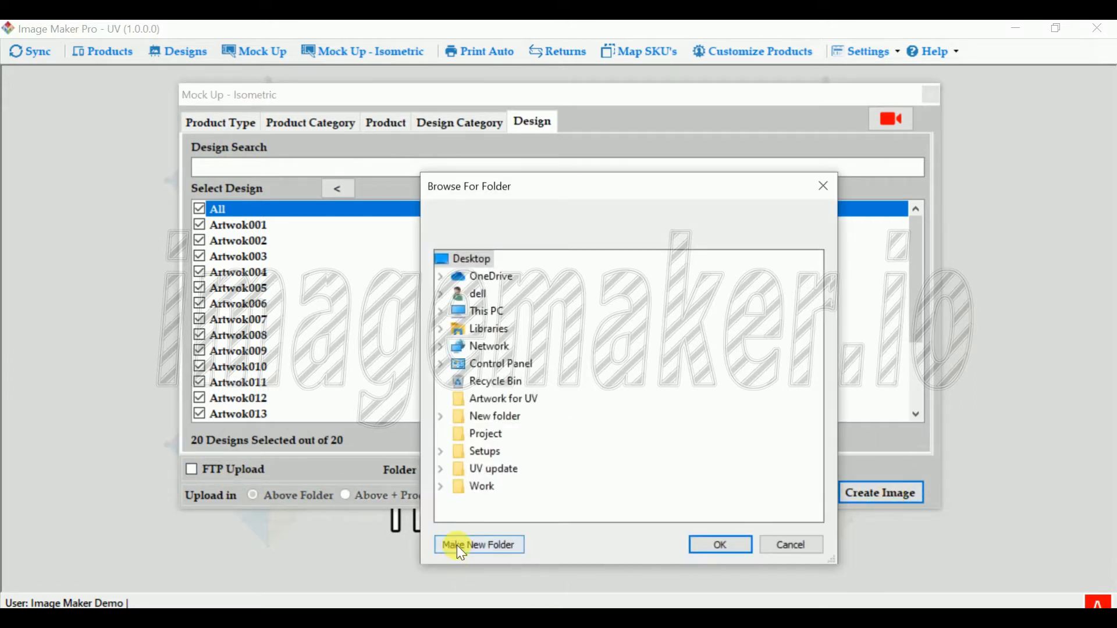
{"action": "left_click", "coordinate": [456, 546]}
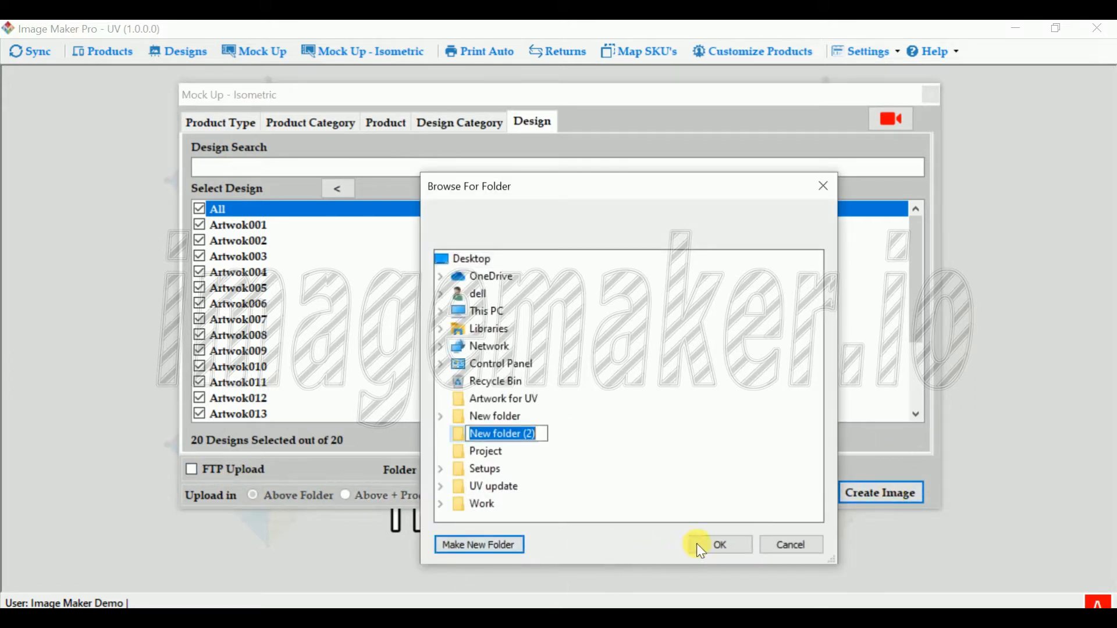
{"action": "left_click", "coordinate": [701, 544]}
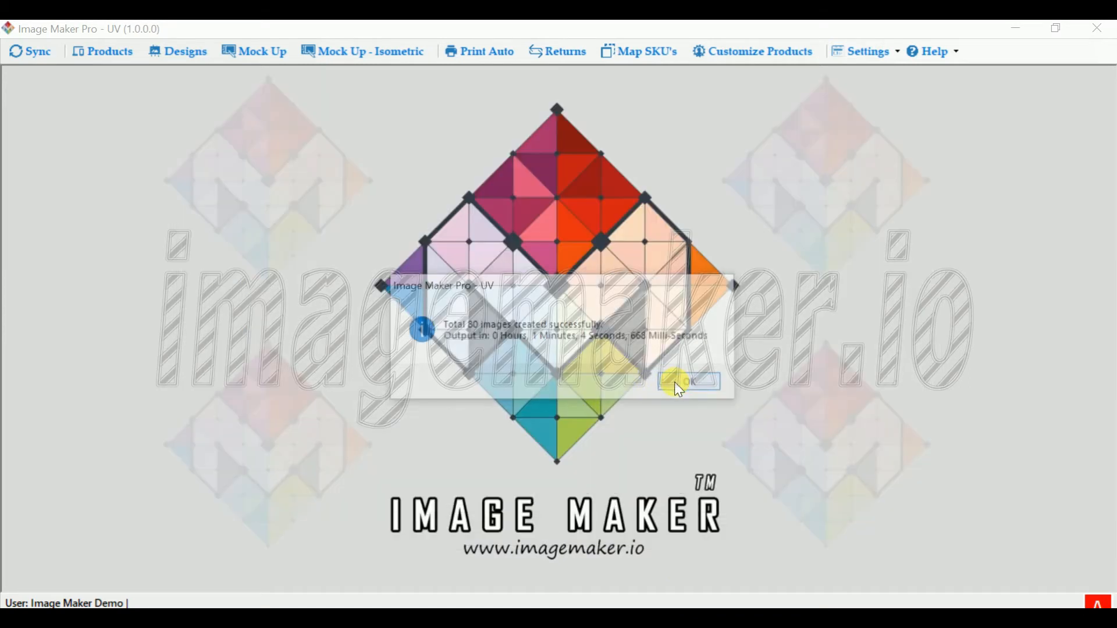
{"action": "left_click", "coordinate": [675, 382]}
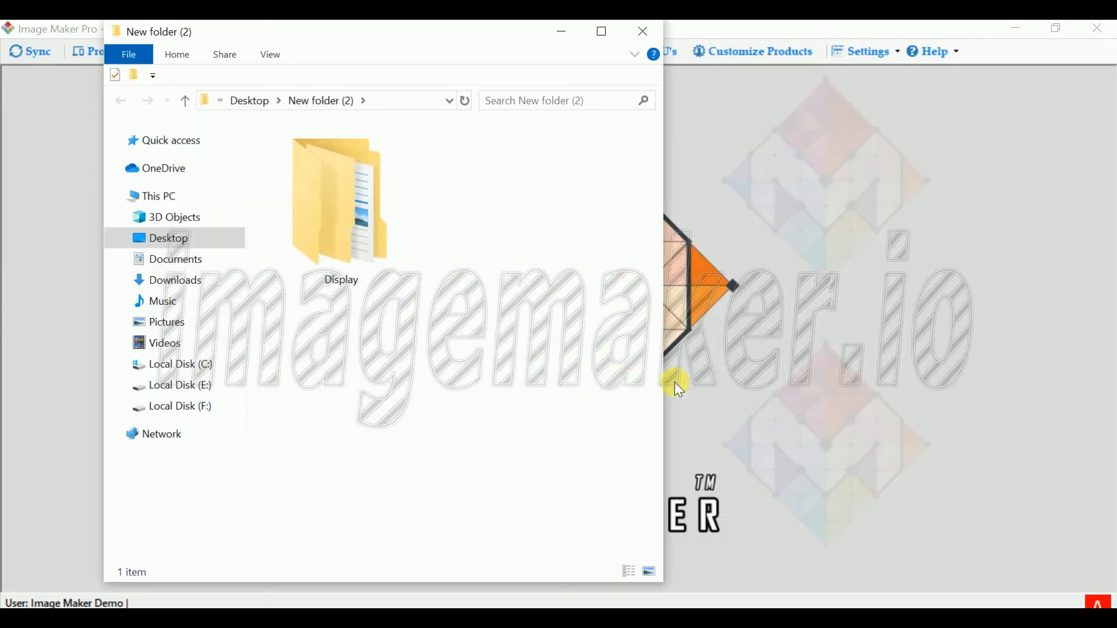
- Look through the isometric mock-up images of TPUAppleIphone11-Artwok001 in the new Display folder, and return to Image Maker Pro
{"action": "key", "text": "Down"}
{"action": "key", "text": "Return"}
{"action": "key", "text": "Down"}
{"action": "key", "text": "Return"}
{"action": "double_click", "coordinate": [310, 148]}
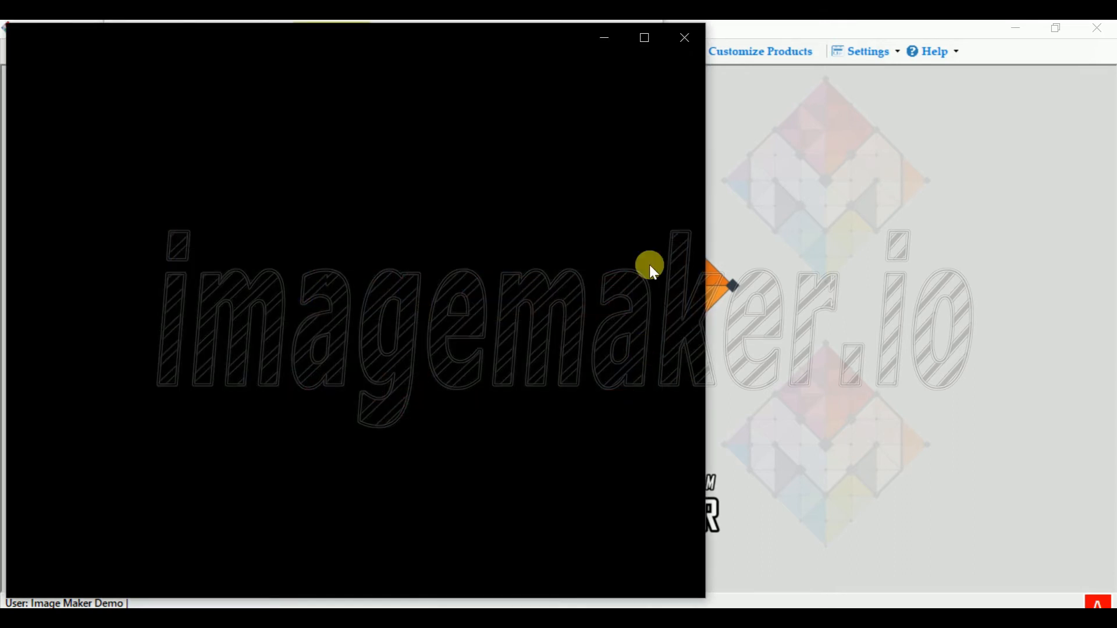
{"action": "key", "text": "Right"}
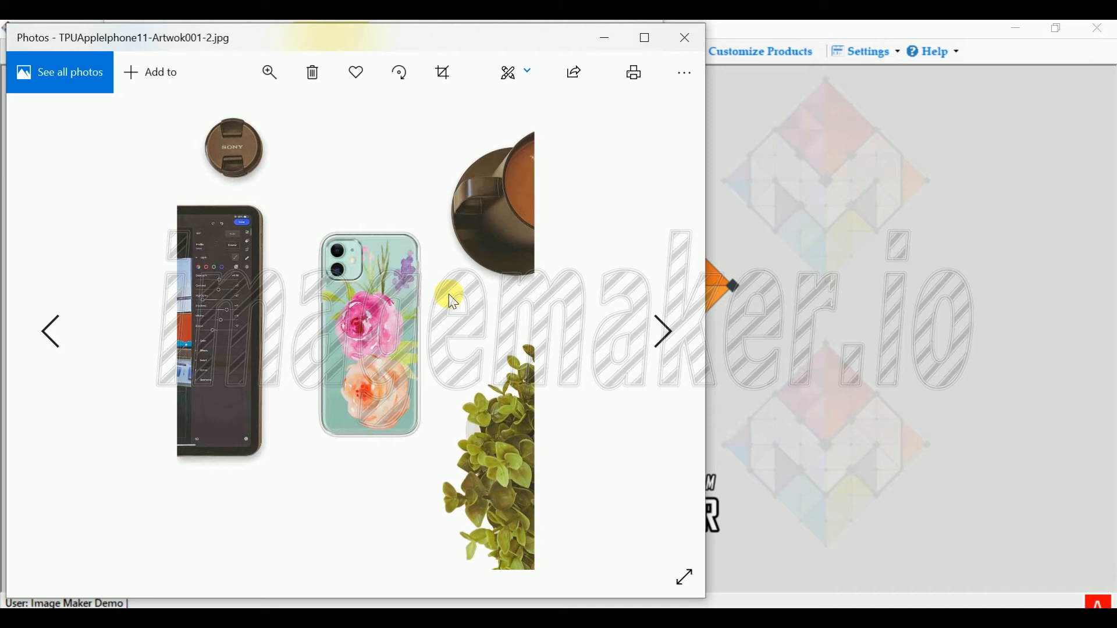
{"action": "key", "text": "Right"}
{"action": "key", "text": "Right"}
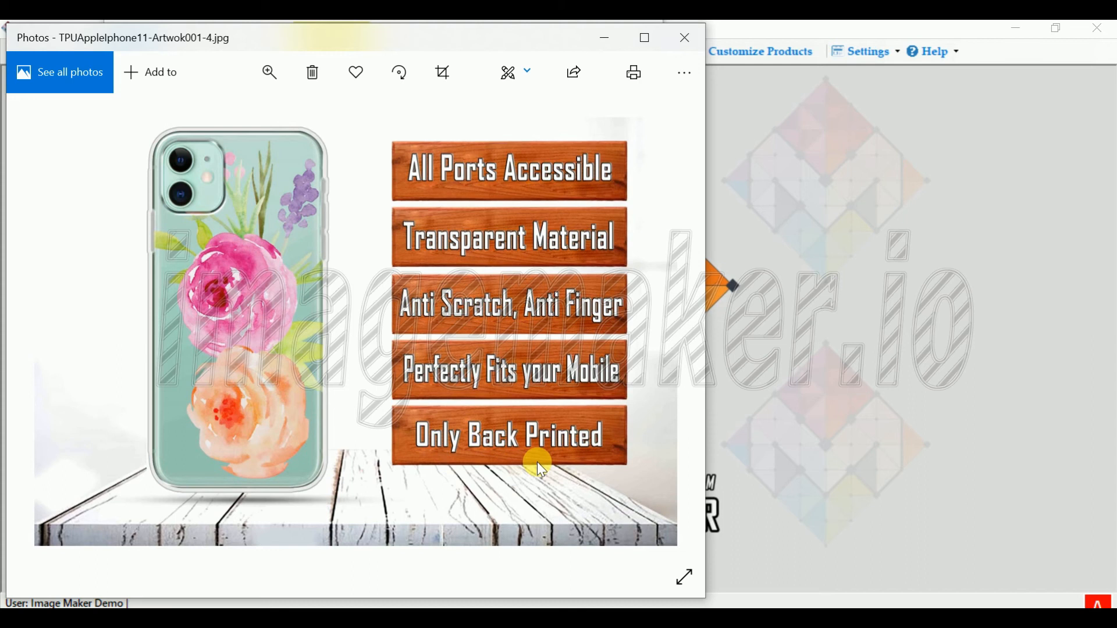
{"action": "left_click", "coordinate": [712, 266]}
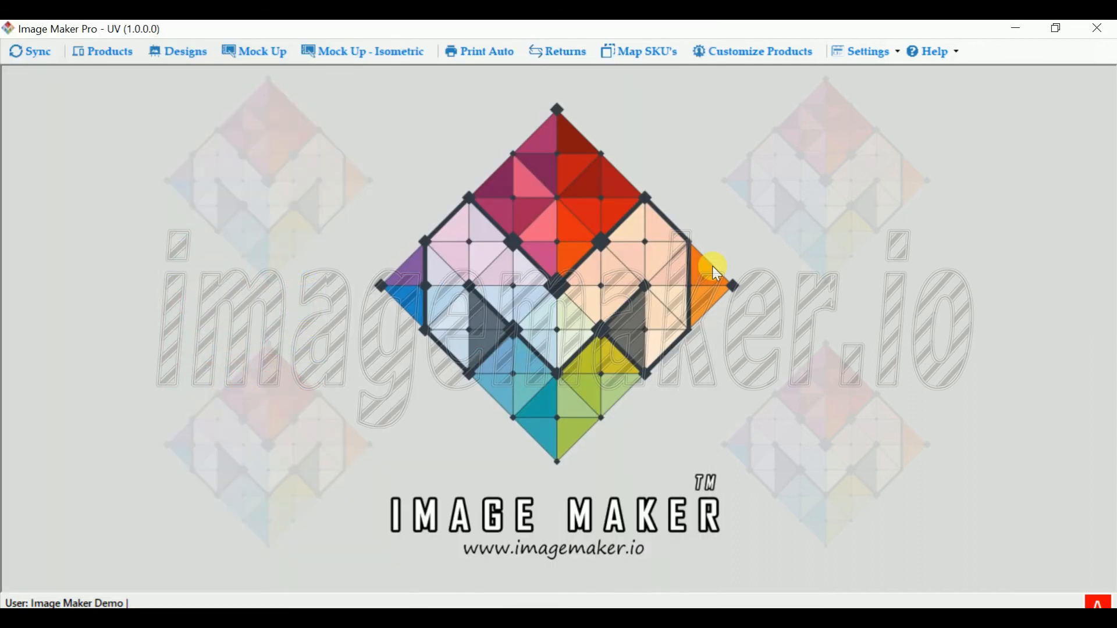